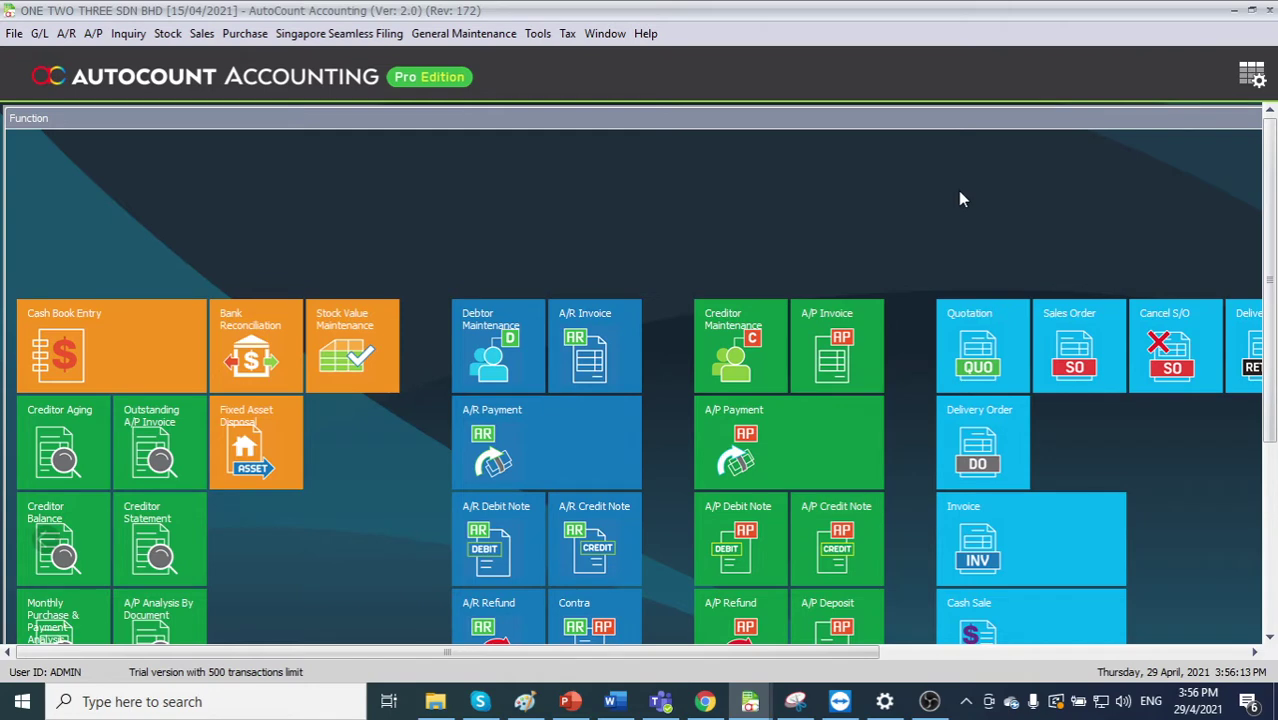
- Start creating a new account book named Testing3 from Manage Account Book
click(14, 36)
click(90, 57)
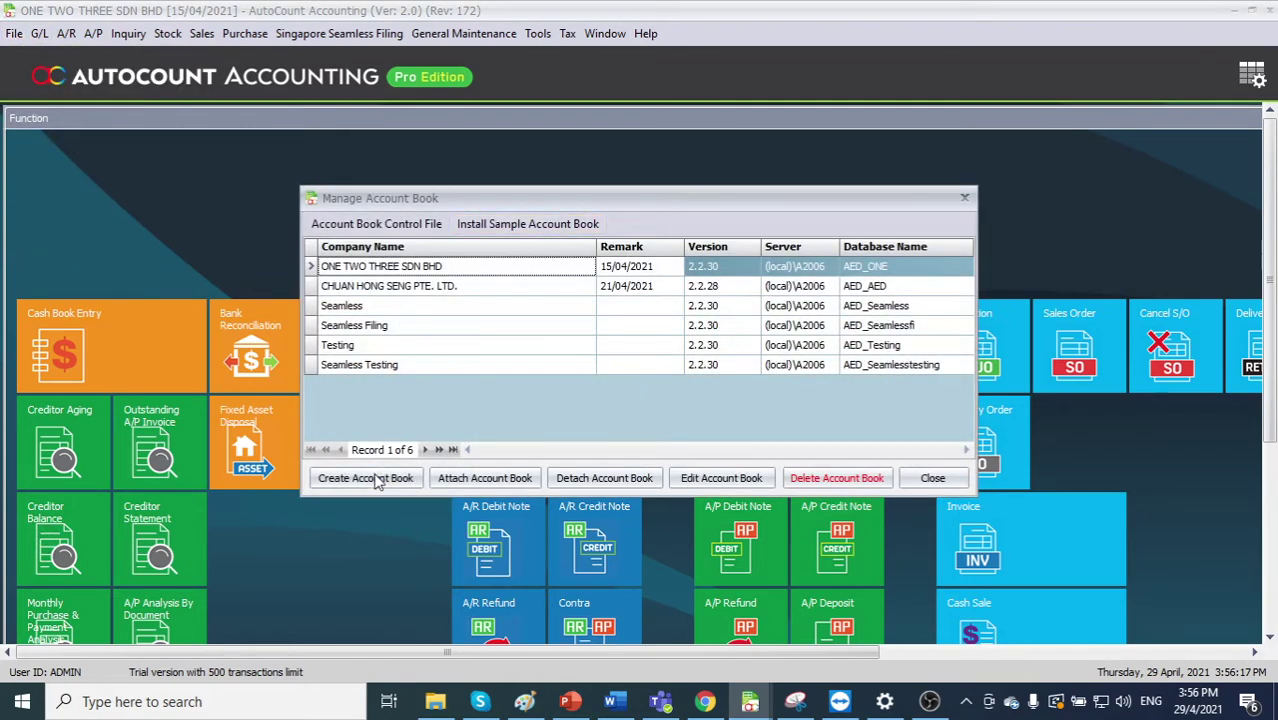
key(Return)
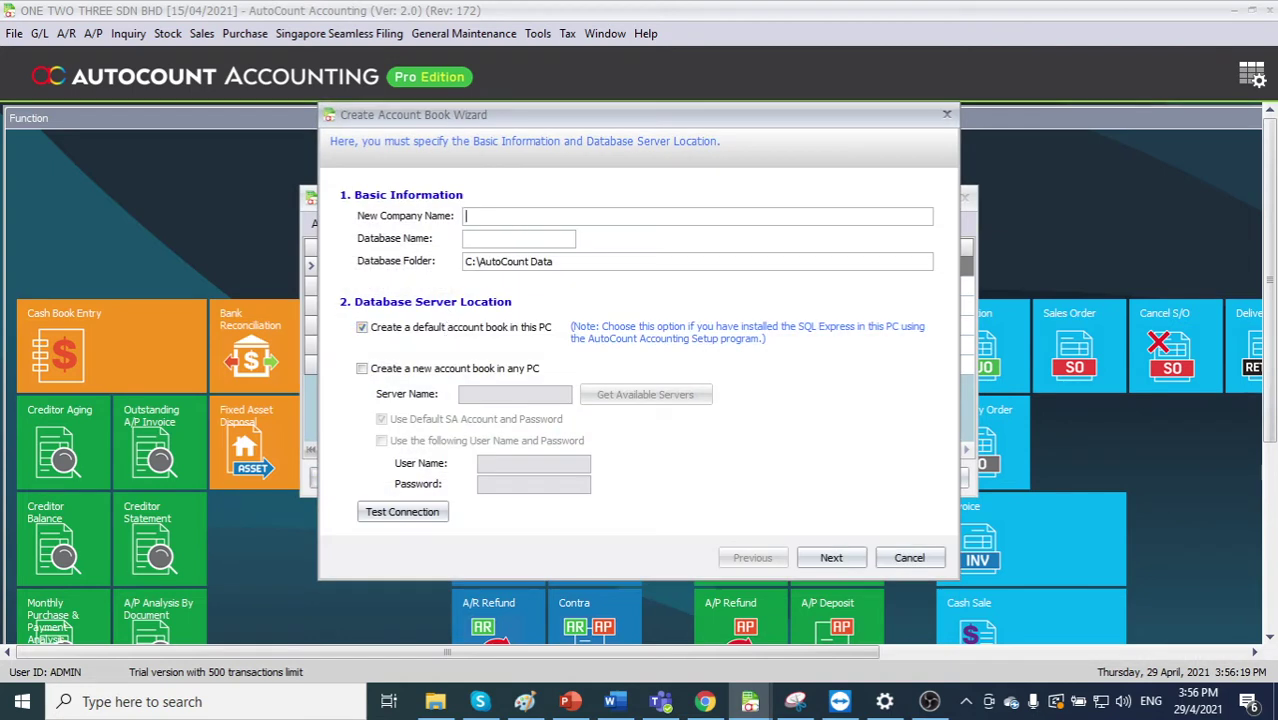
text(Testing3)
click(831, 557)
- Set the fiscal year start to 2020, currency to Singapore dollar, and rename the tax to GST
double_click(516, 204)
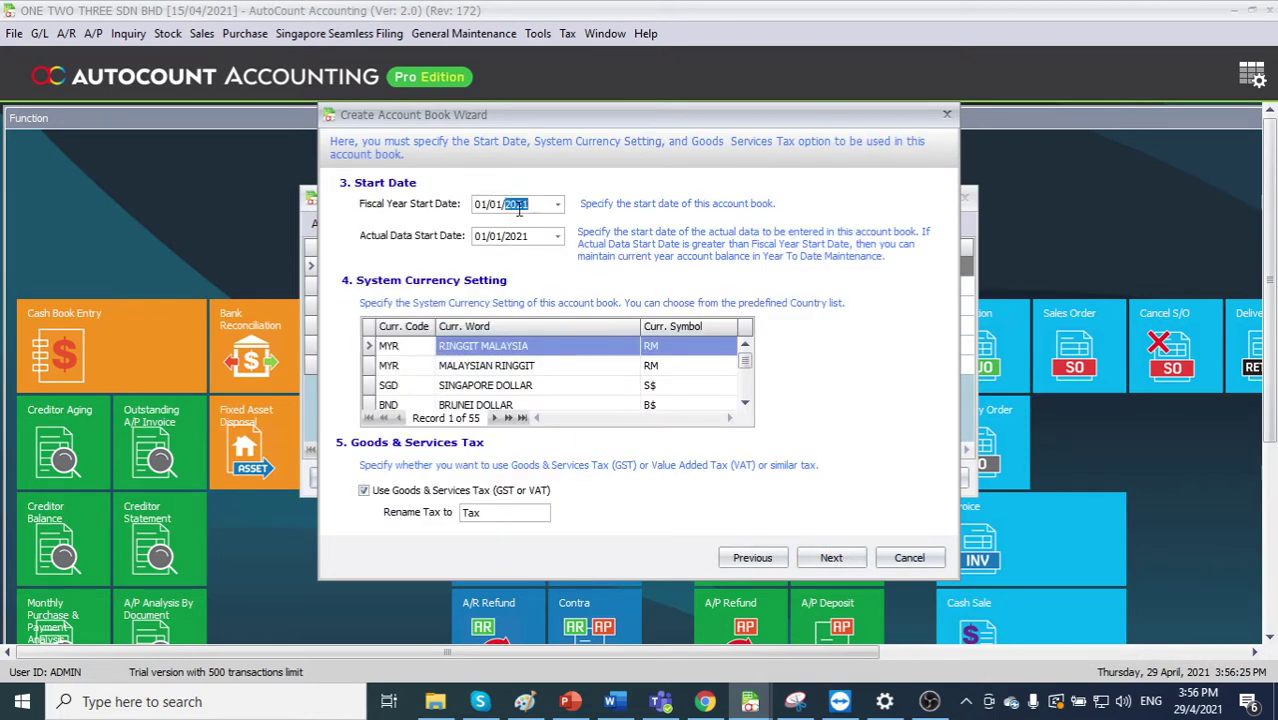
text(2020)
click(500, 386)
click(505, 513)
click(506, 515)
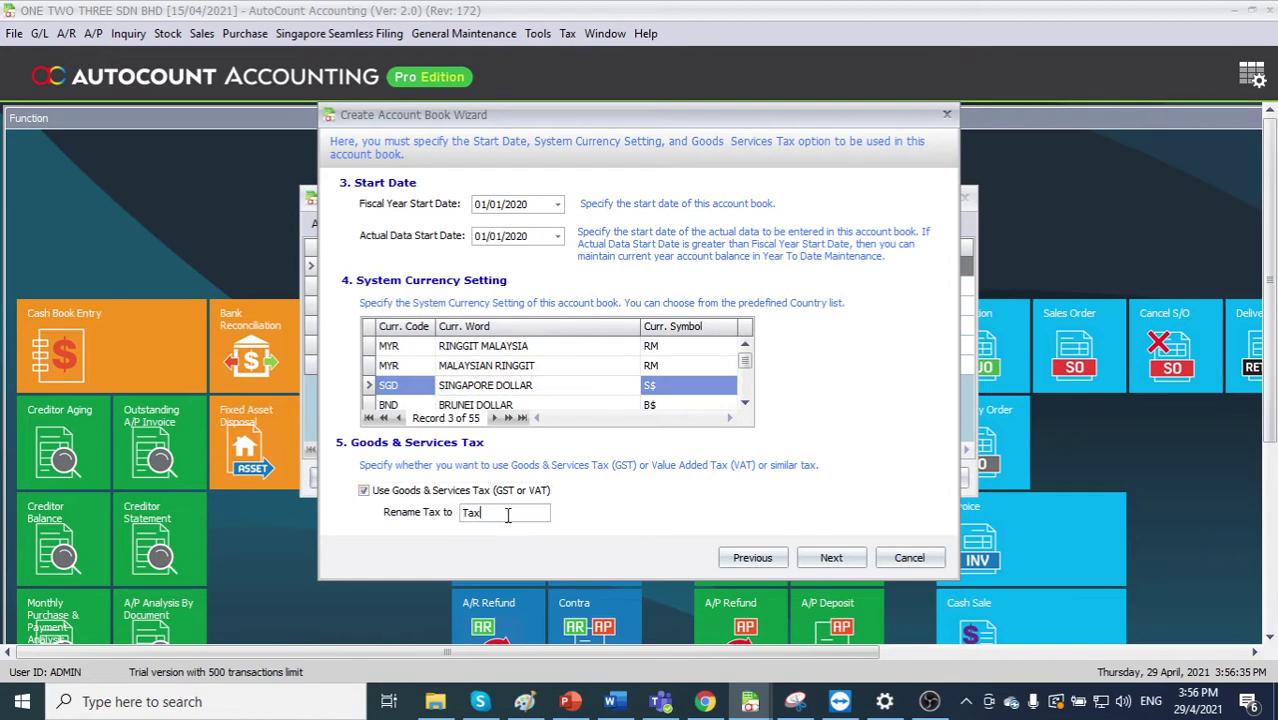
key(BackSpace)
key(BackSpace)
key(BackSpace)
text(GST)
- Pass Main Package and finish the book using the 'For Seamless Filing' sample chart of accounts
click(834, 560)
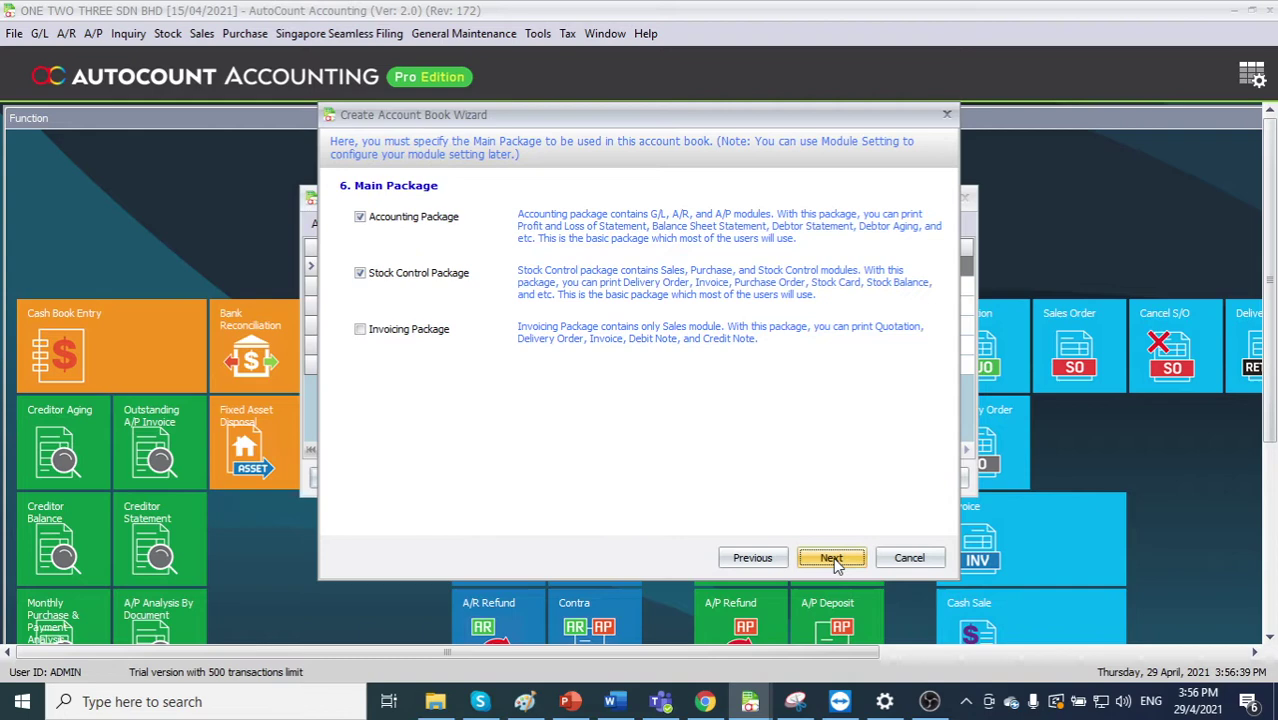
click(833, 559)
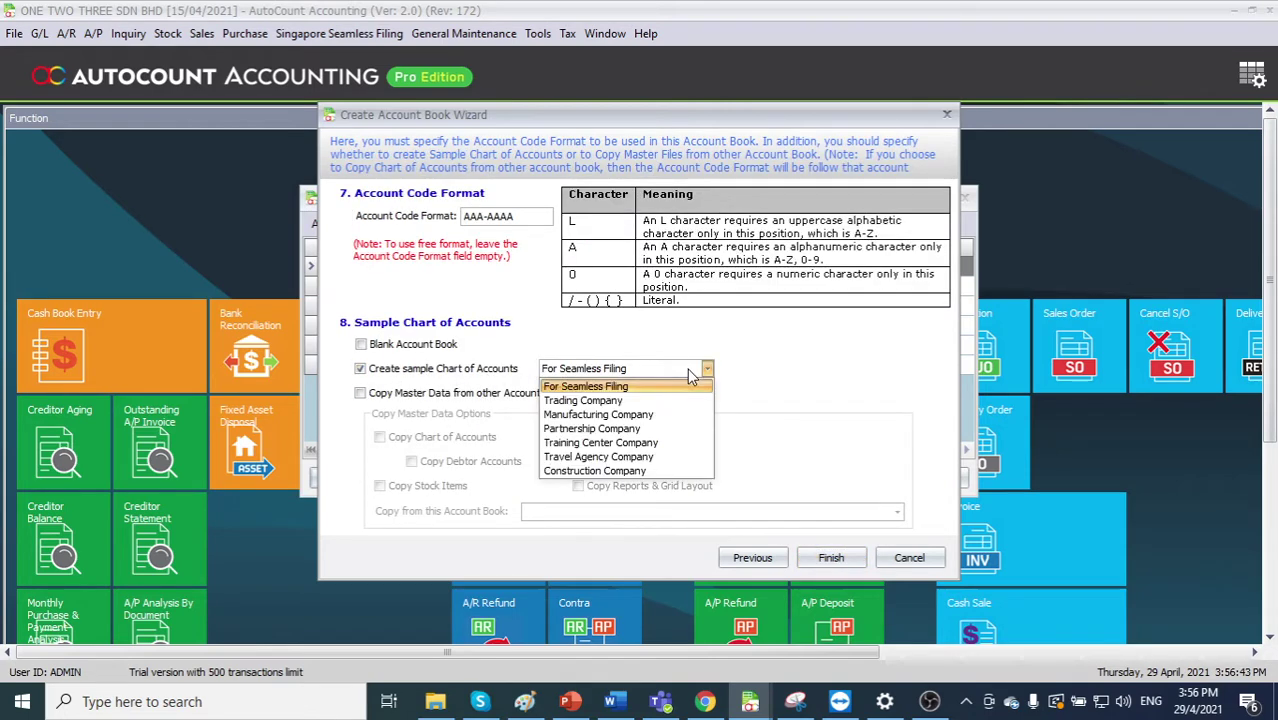
click(690, 372)
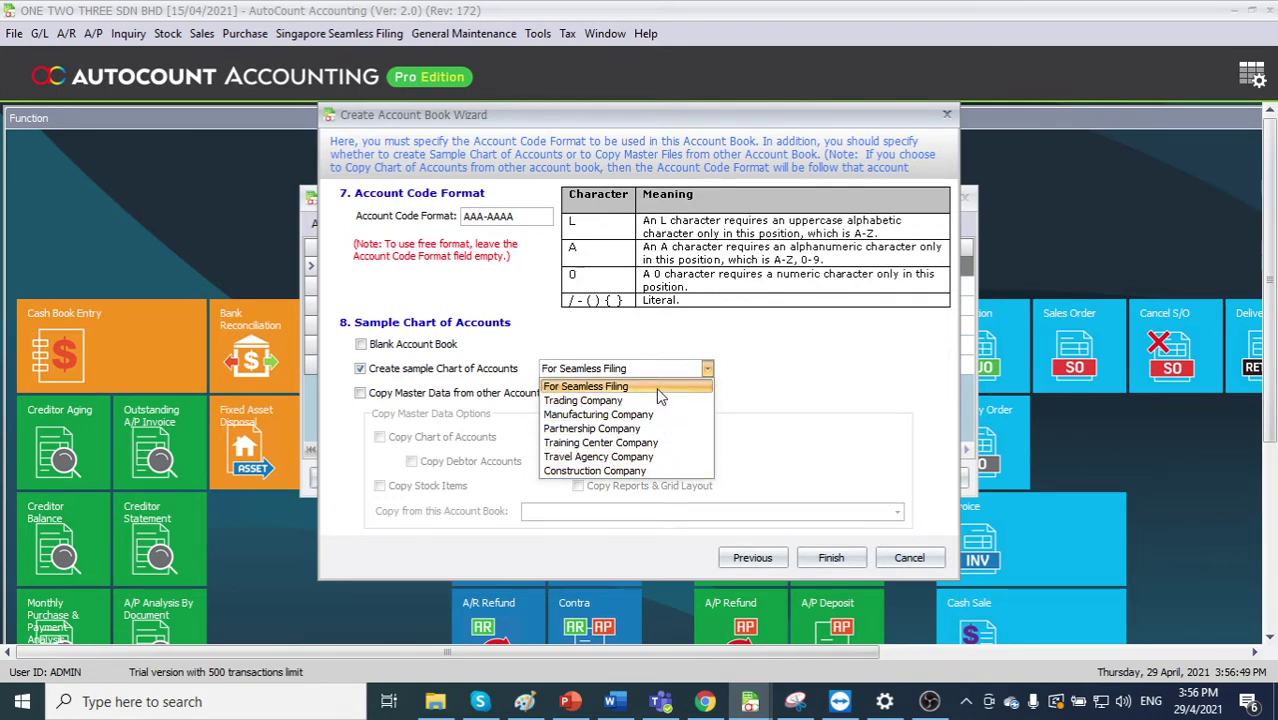
click(657, 389)
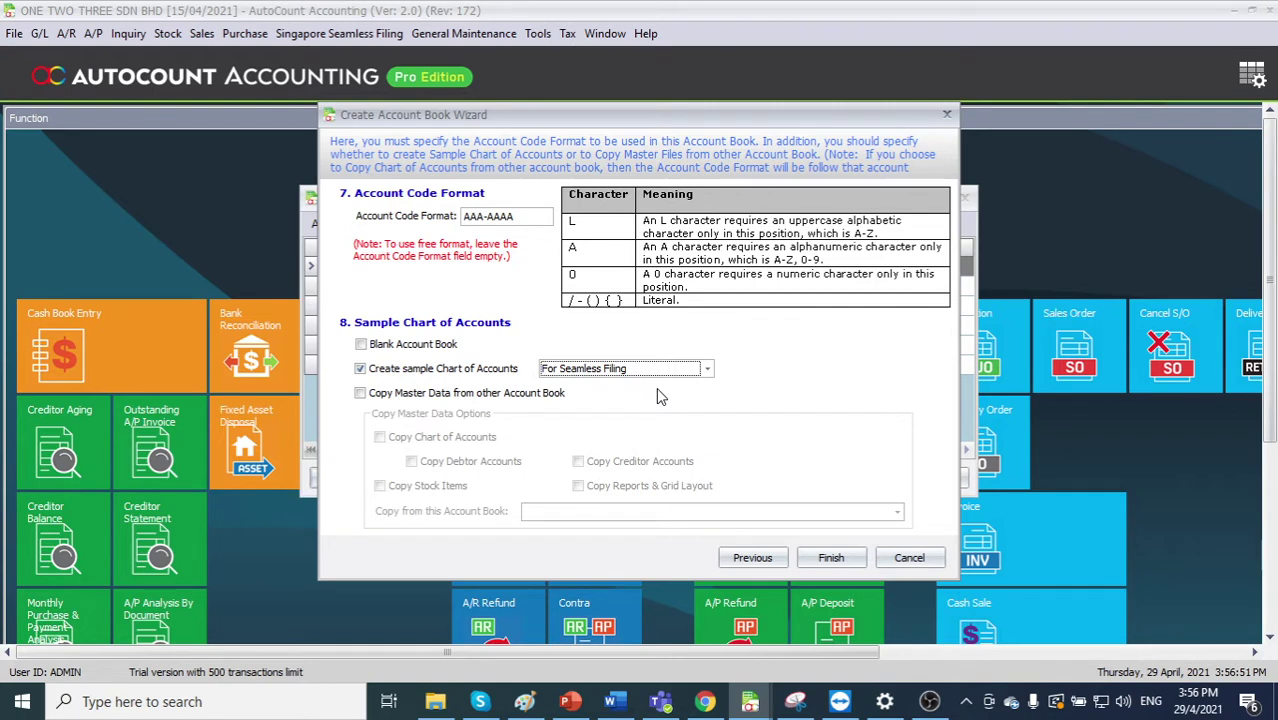
click(836, 560)
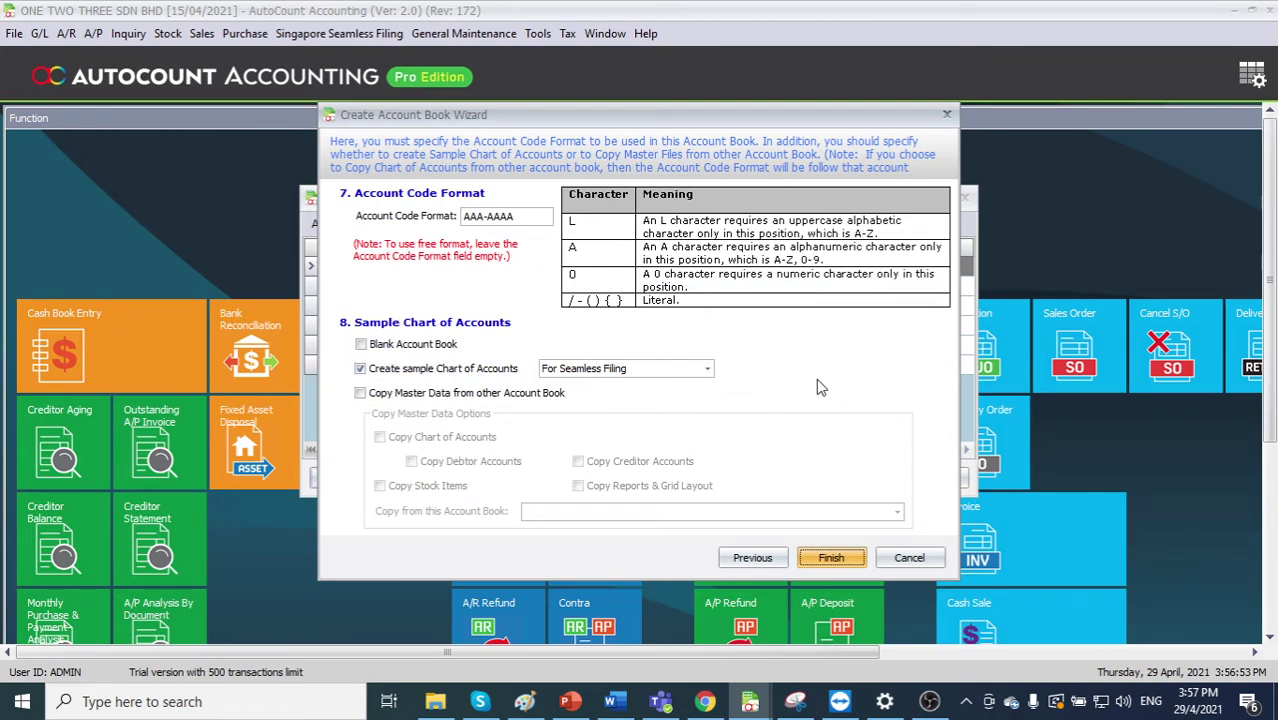
- Dismiss the success message, close Manage Account Book, and switch to logging into another account book
click(640, 368)
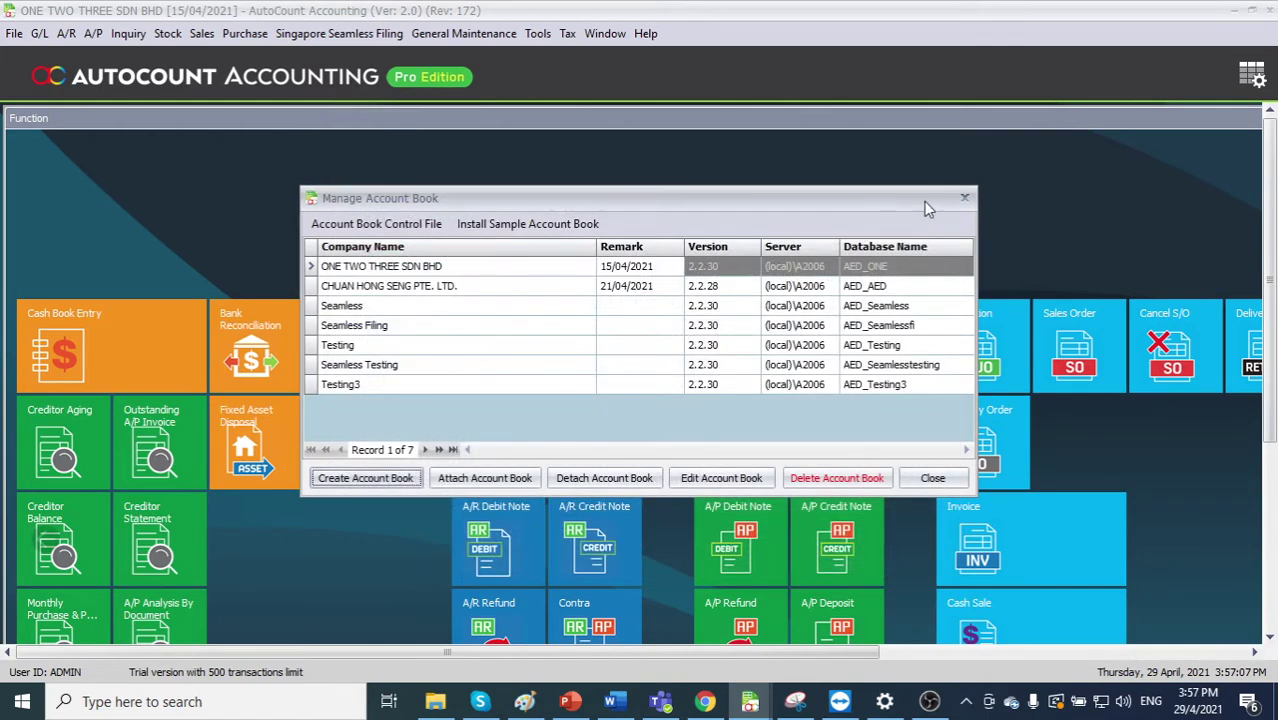
click(964, 197)
click(14, 33)
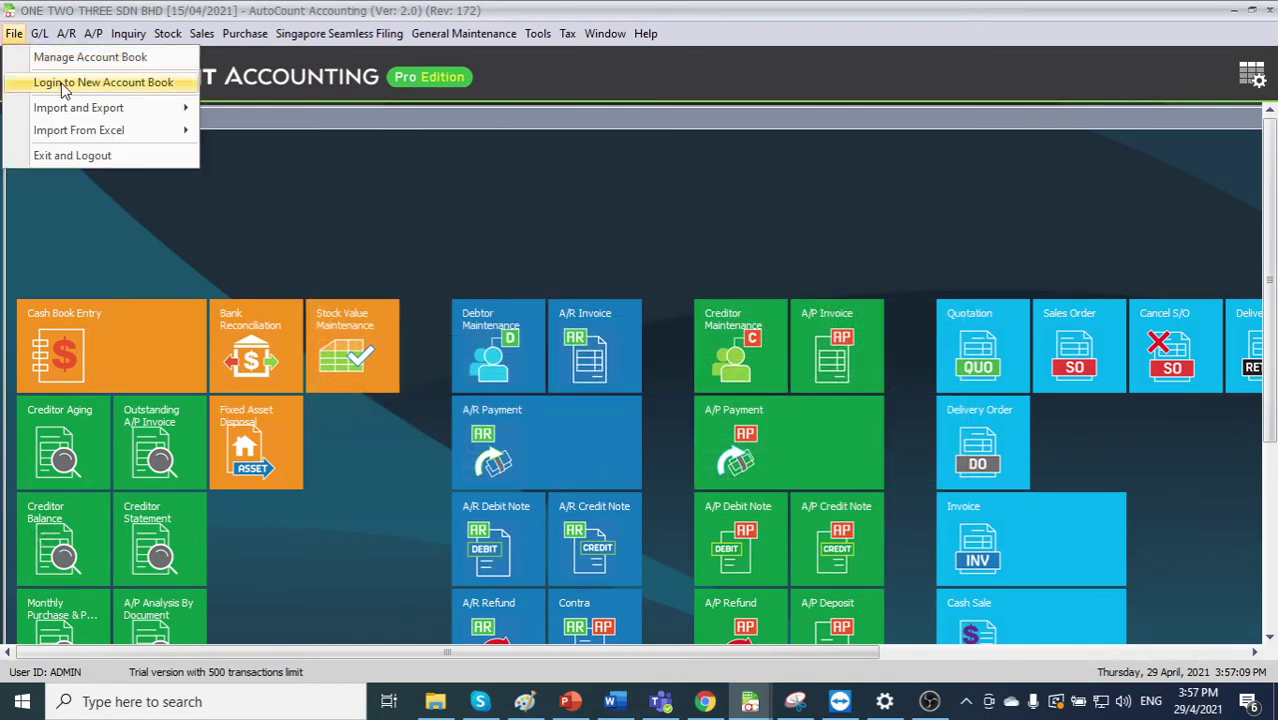
click(62, 83)
click(652, 373)
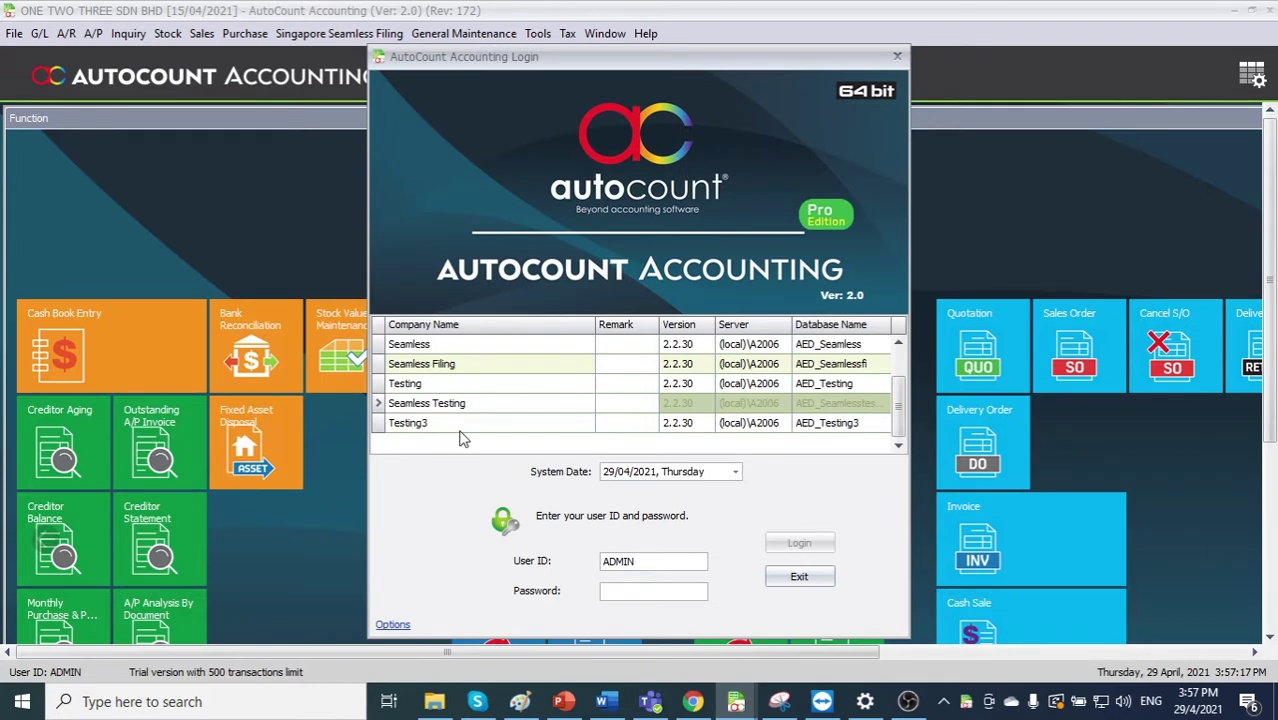
- Log in to Testing3 with the admin password and accept the default System Option Policy
click(462, 428)
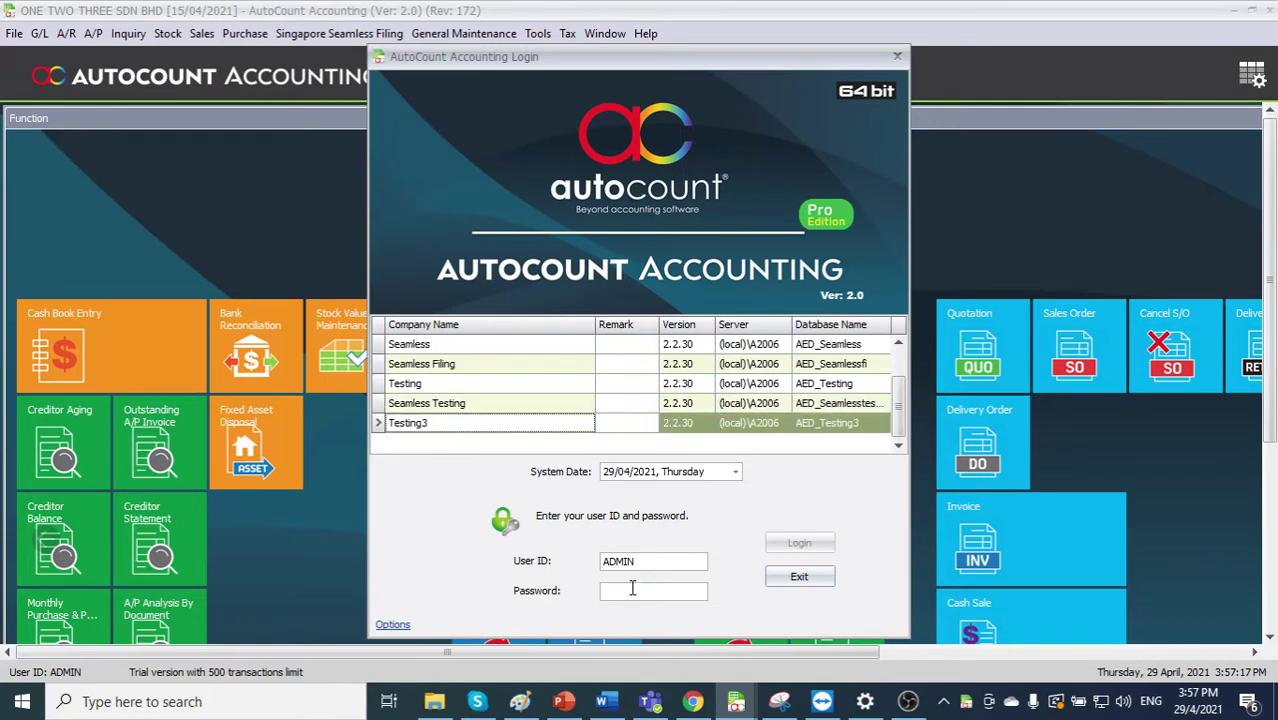
click(636, 590)
text(ADMIN)
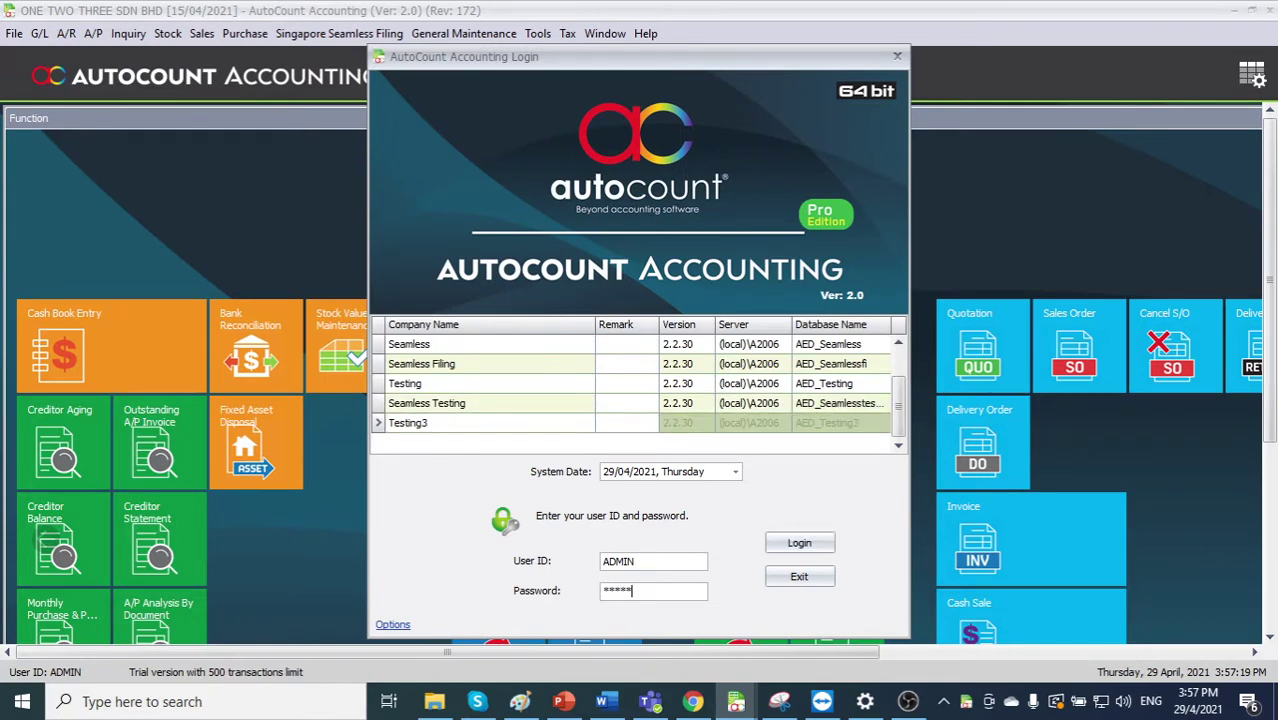
key(Return)
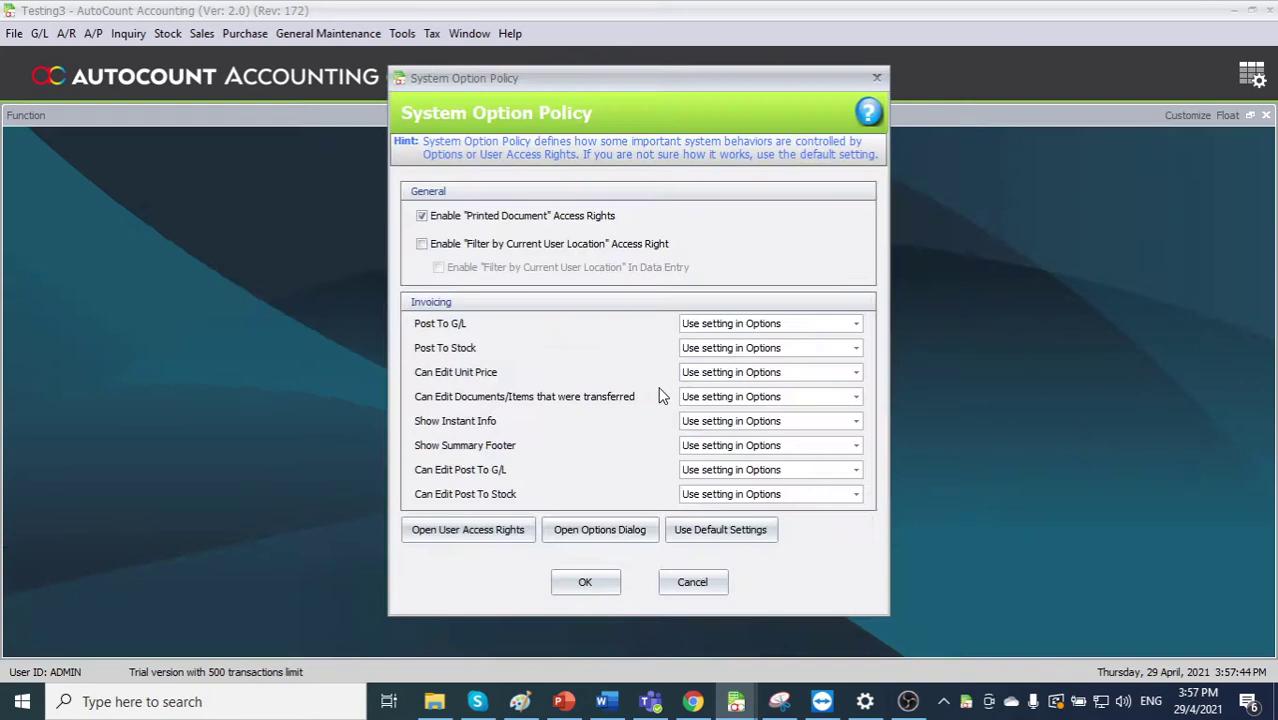
click(585, 582)
click(39, 33)
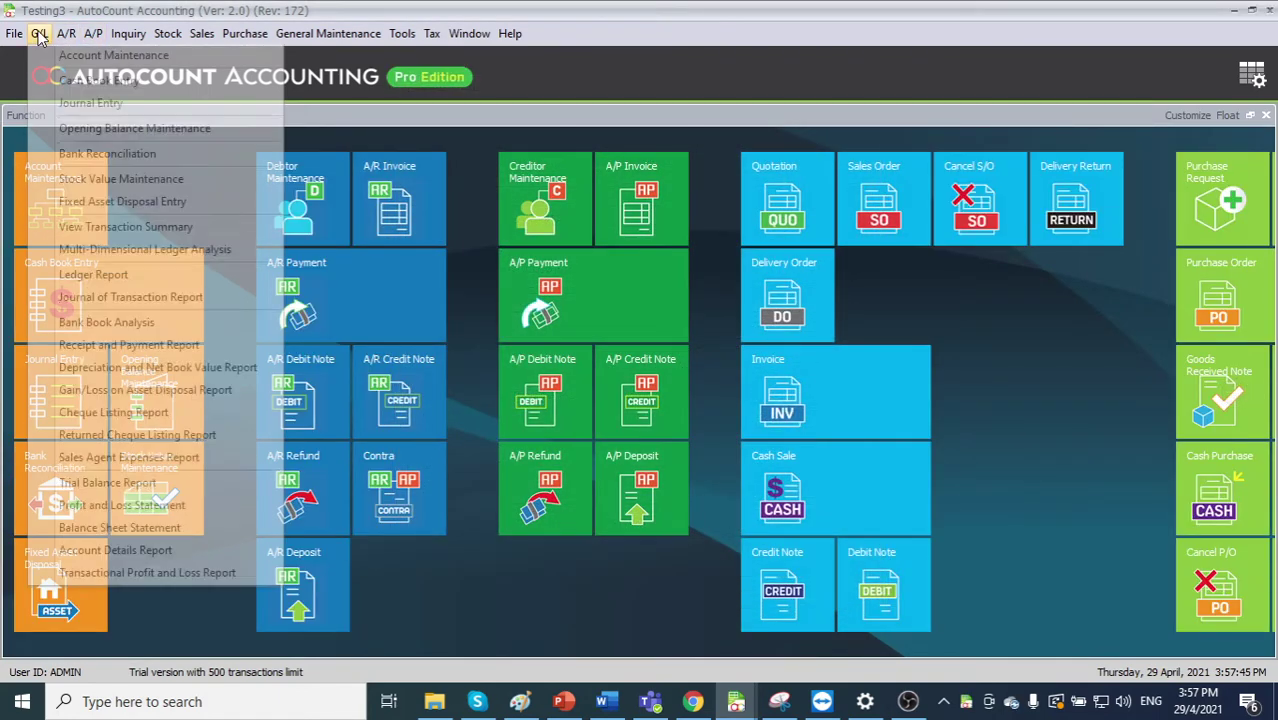
click(62, 55)
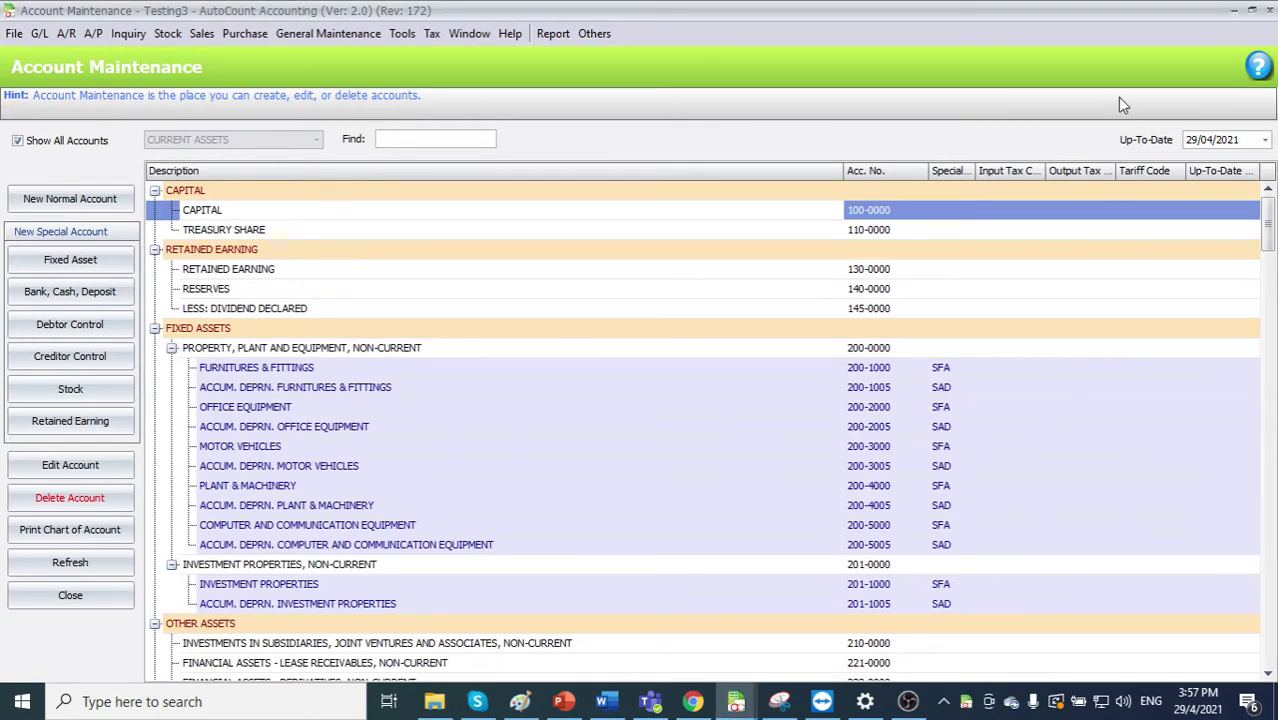
click(1268, 14)
click(401, 34)
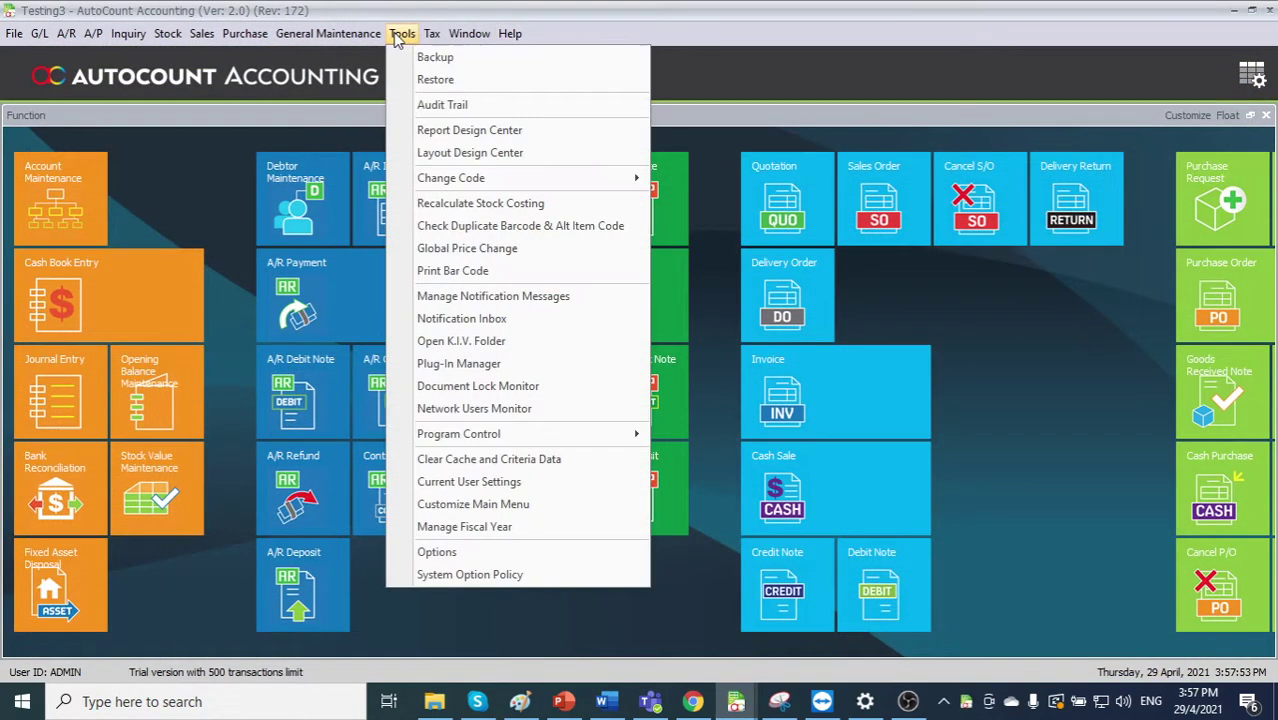
- Install the SGFilingPlugIn package (Singapore Seamless Filing PlugIn 2.0.4.2) and close the Plug-In Manager
click(507, 369)
click(994, 236)
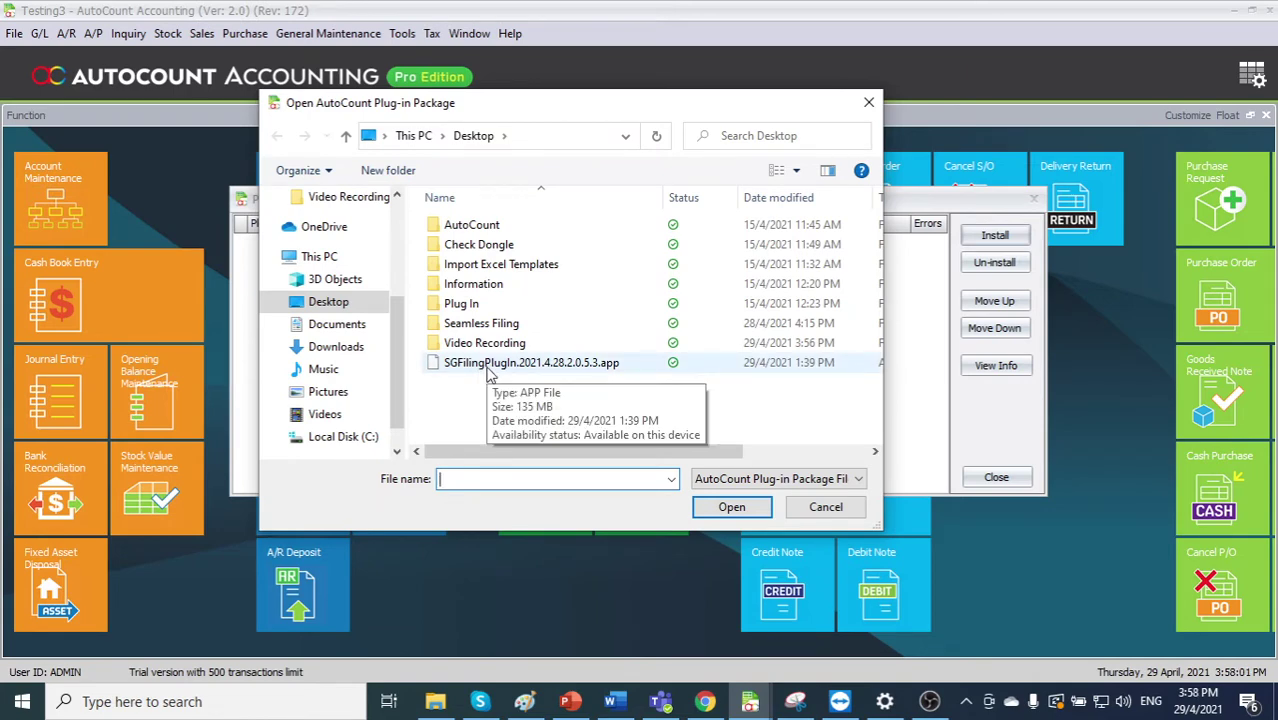
double_click(490, 364)
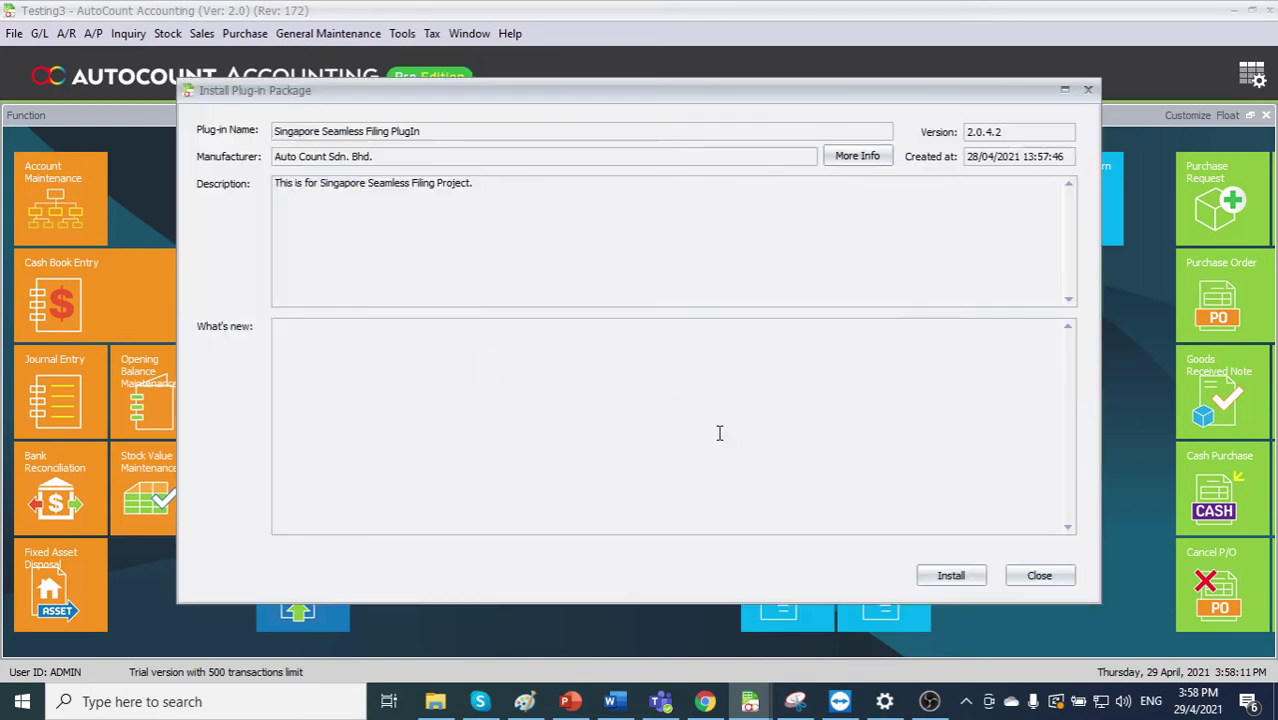
click(948, 578)
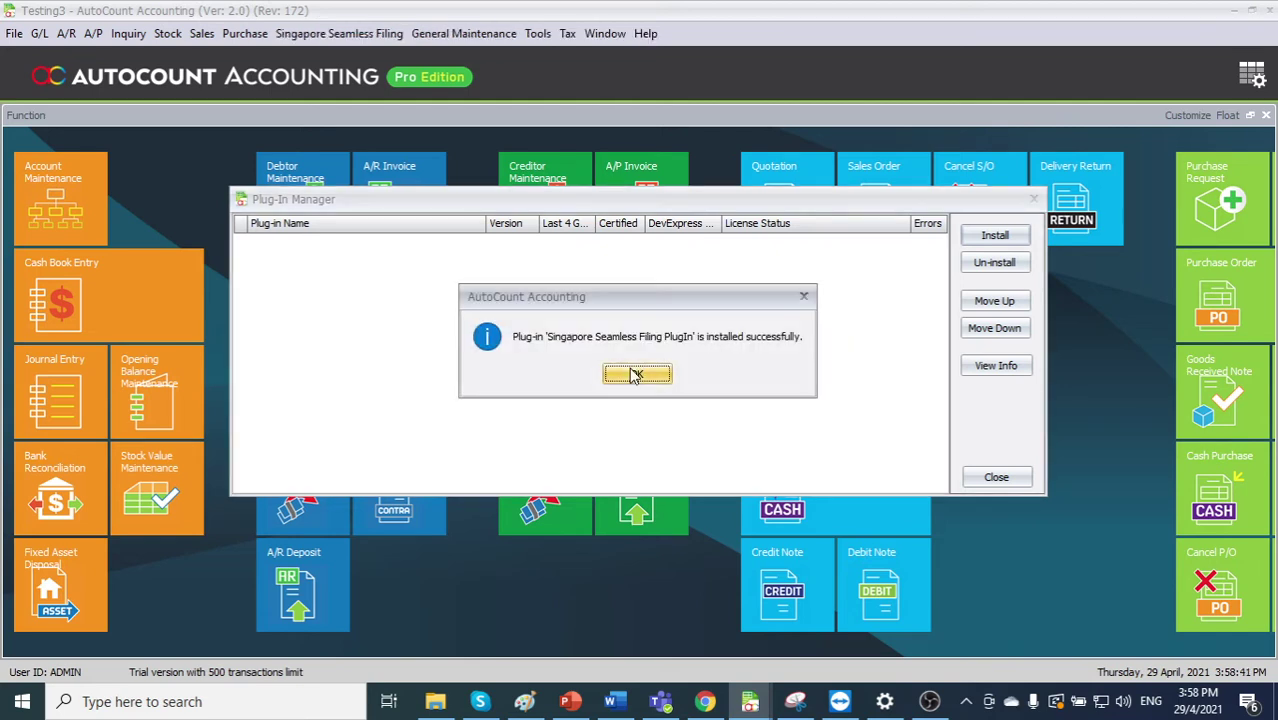
click(634, 374)
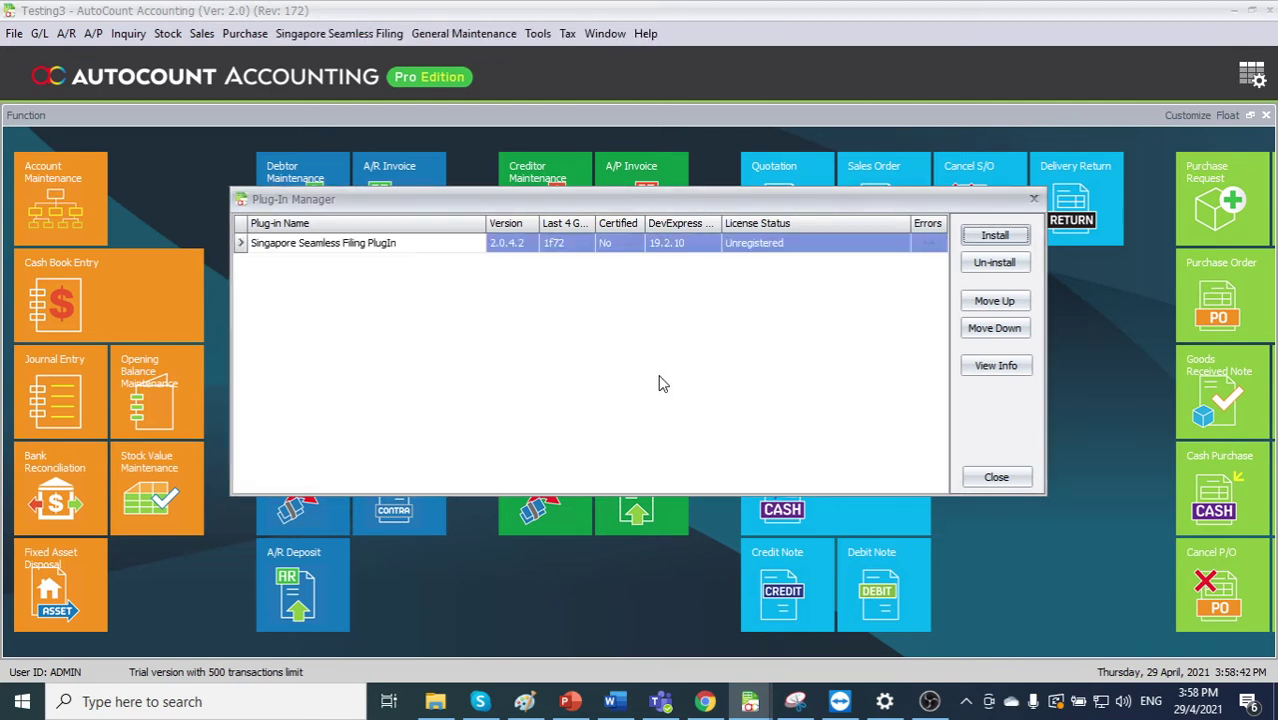
click(1034, 200)
click(39, 33)
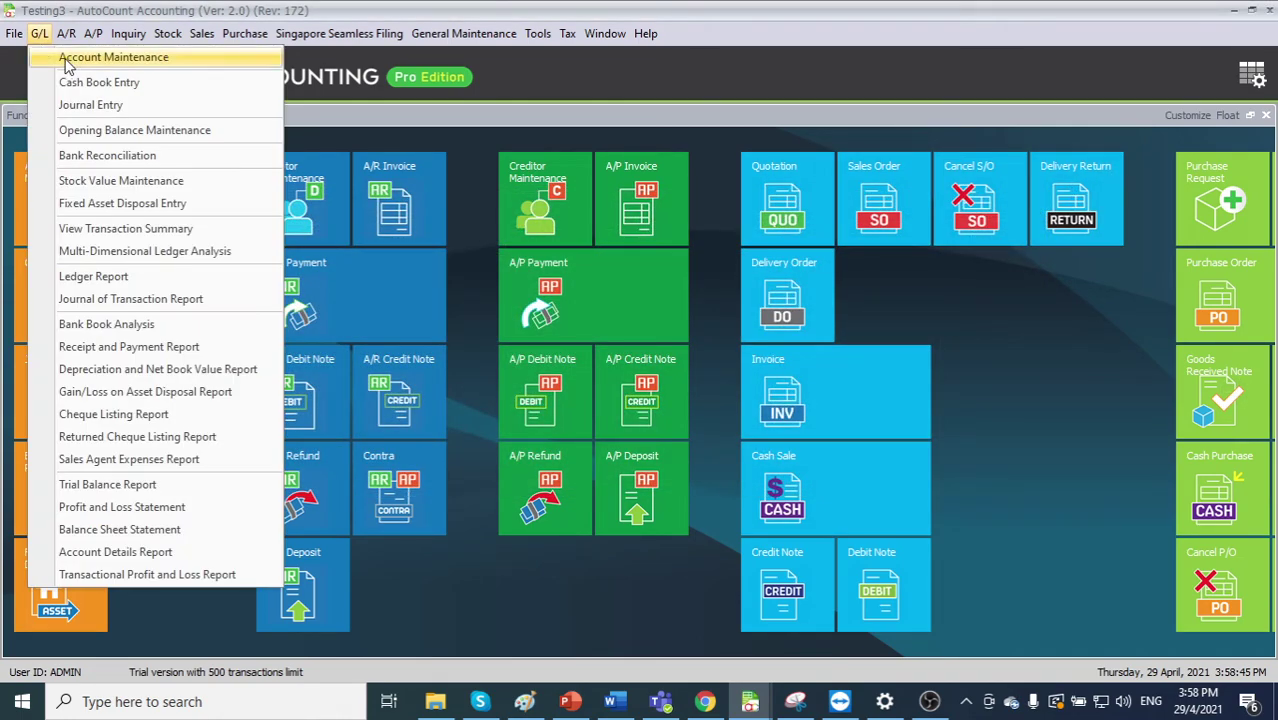
click(74, 58)
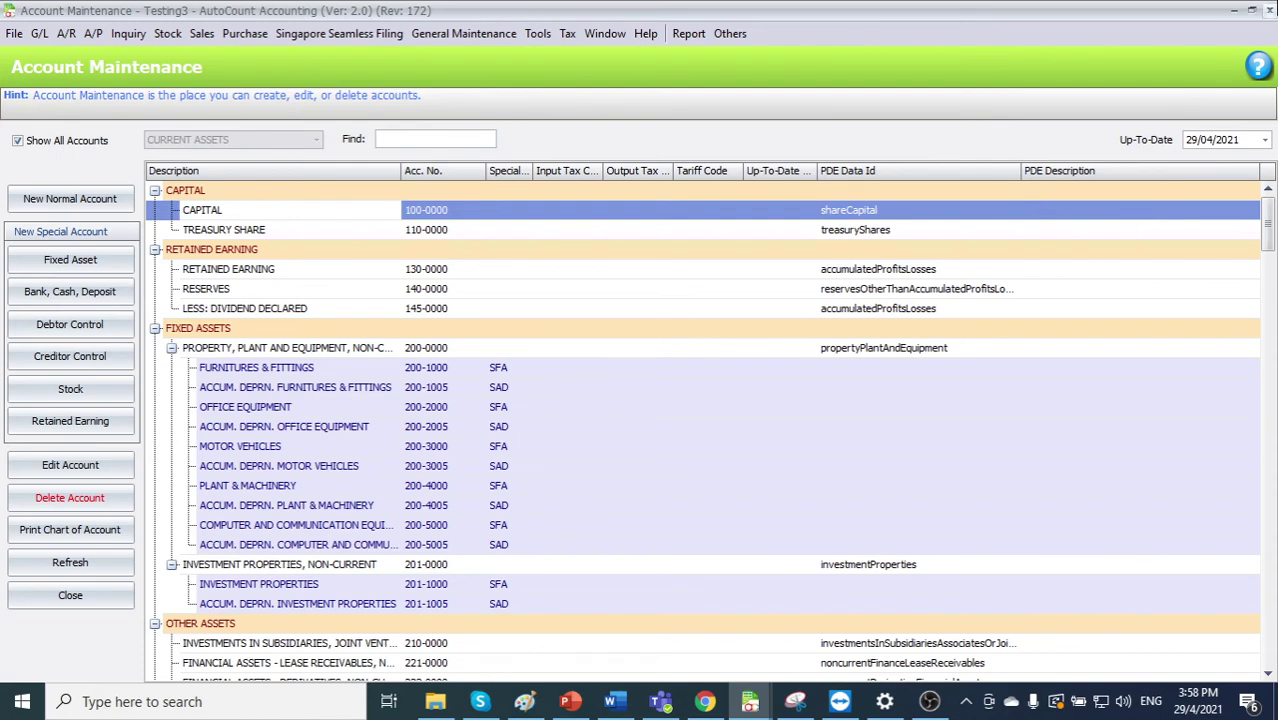
click(1268, 10)
click(368, 34)
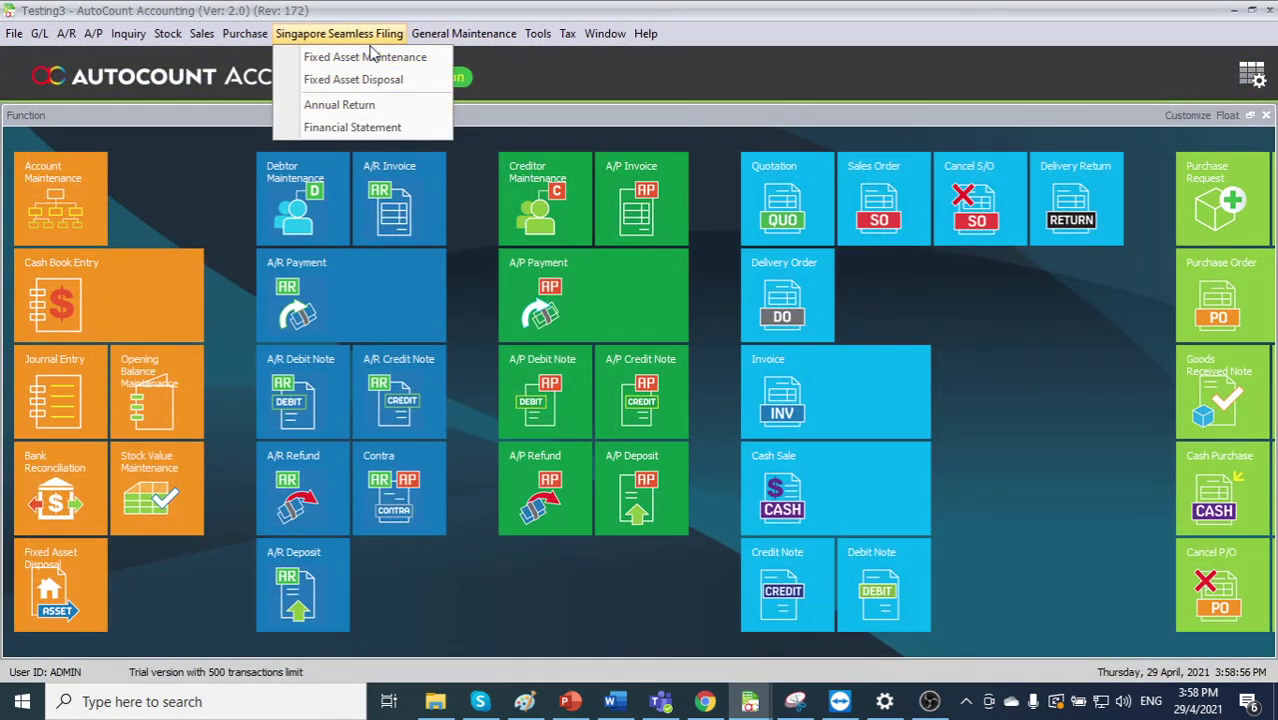
- Set the ADMINS group to Add access for all Singapore Seamless Filing PlugIns sub-commands
mouse_move(457, 40)
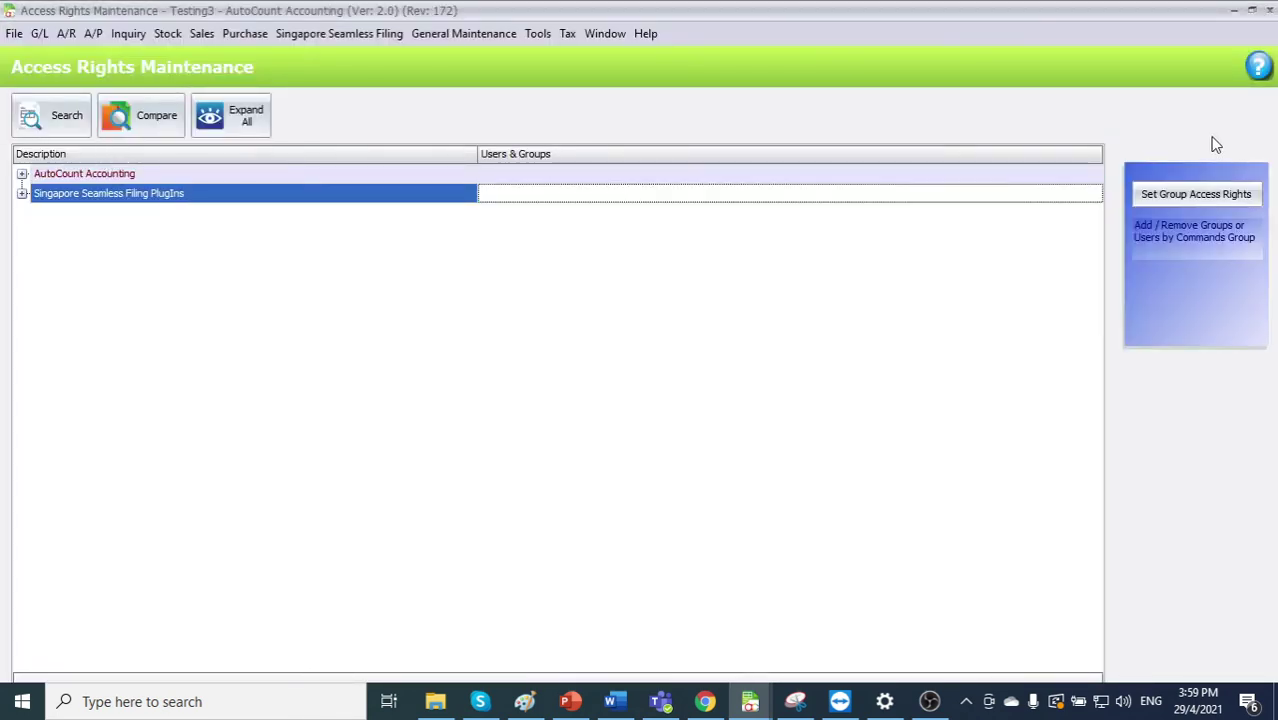
click(1195, 194)
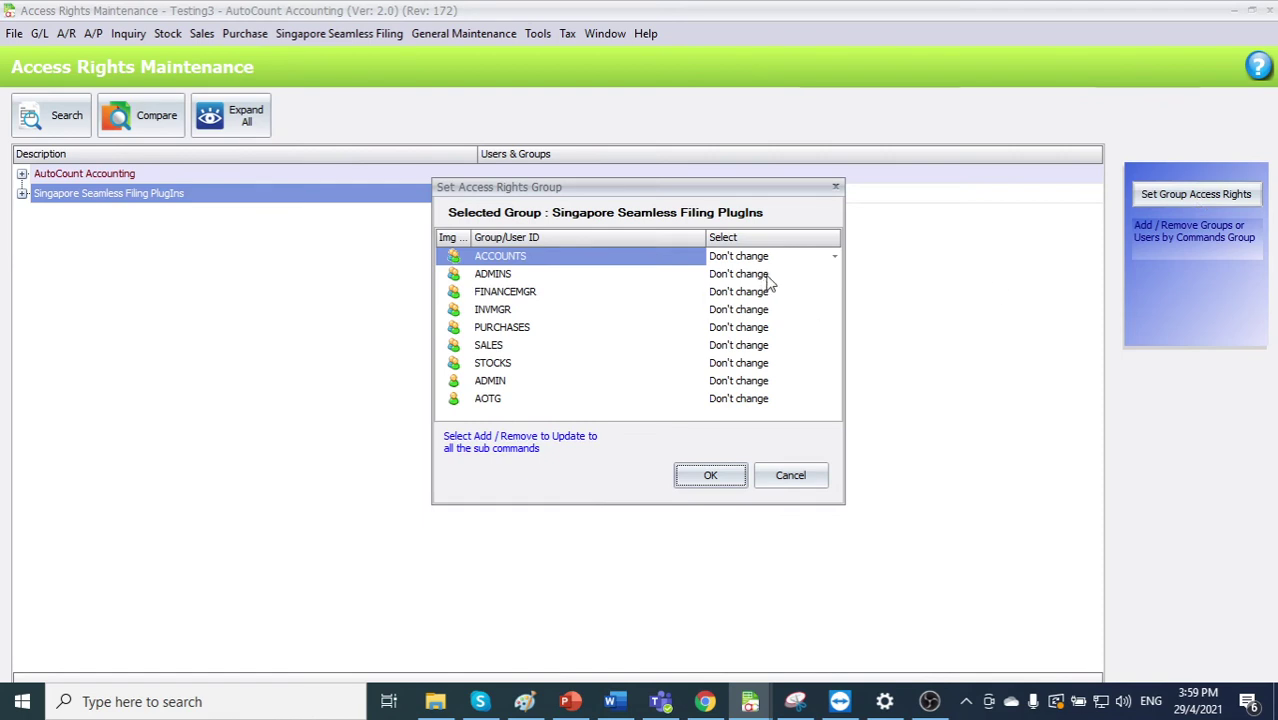
click(834, 274)
click(830, 292)
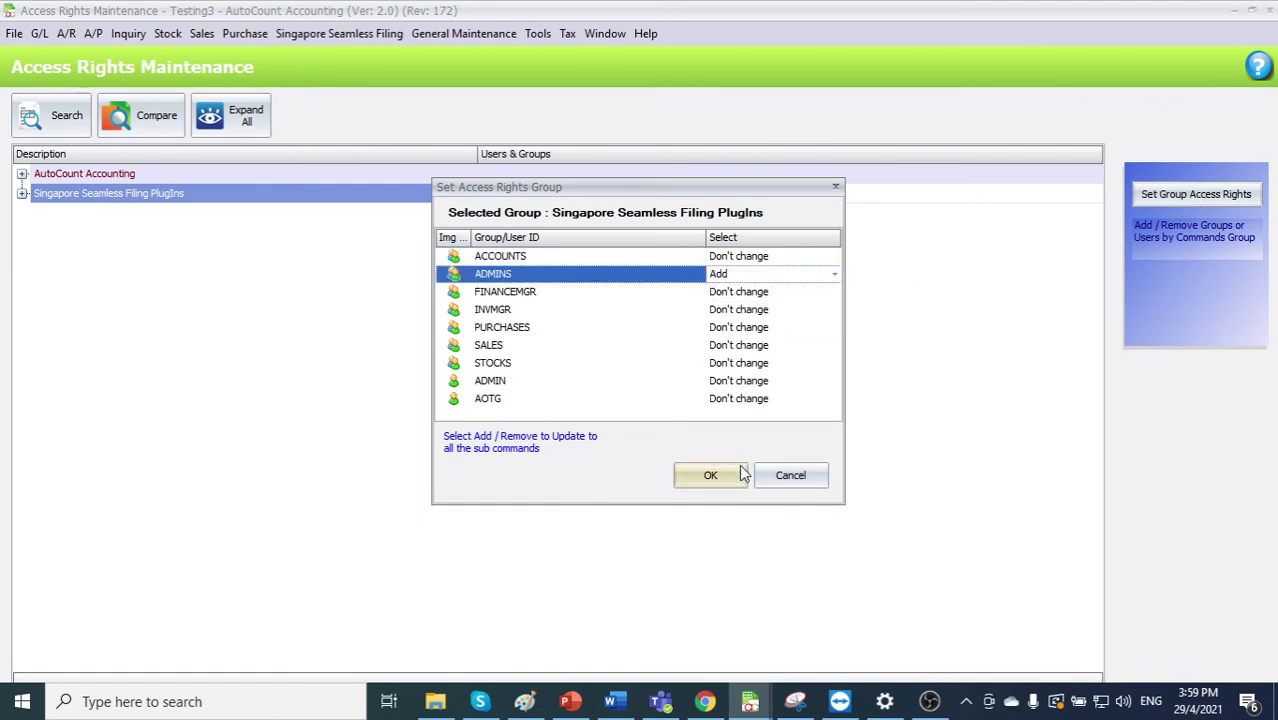
click(738, 474)
click(556, 374)
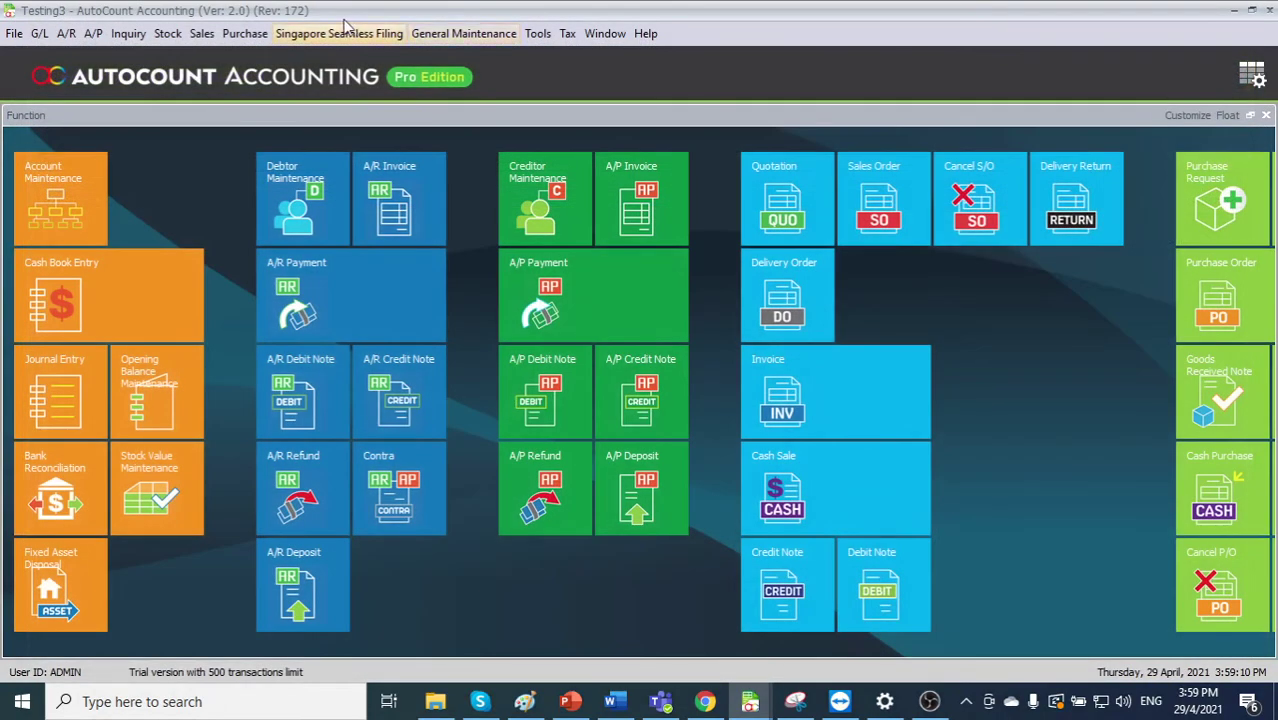
- Close Access Right Maintenance and open Singapore Seamless Filing, accepting the Document Schema Updated message
click(350, 34)
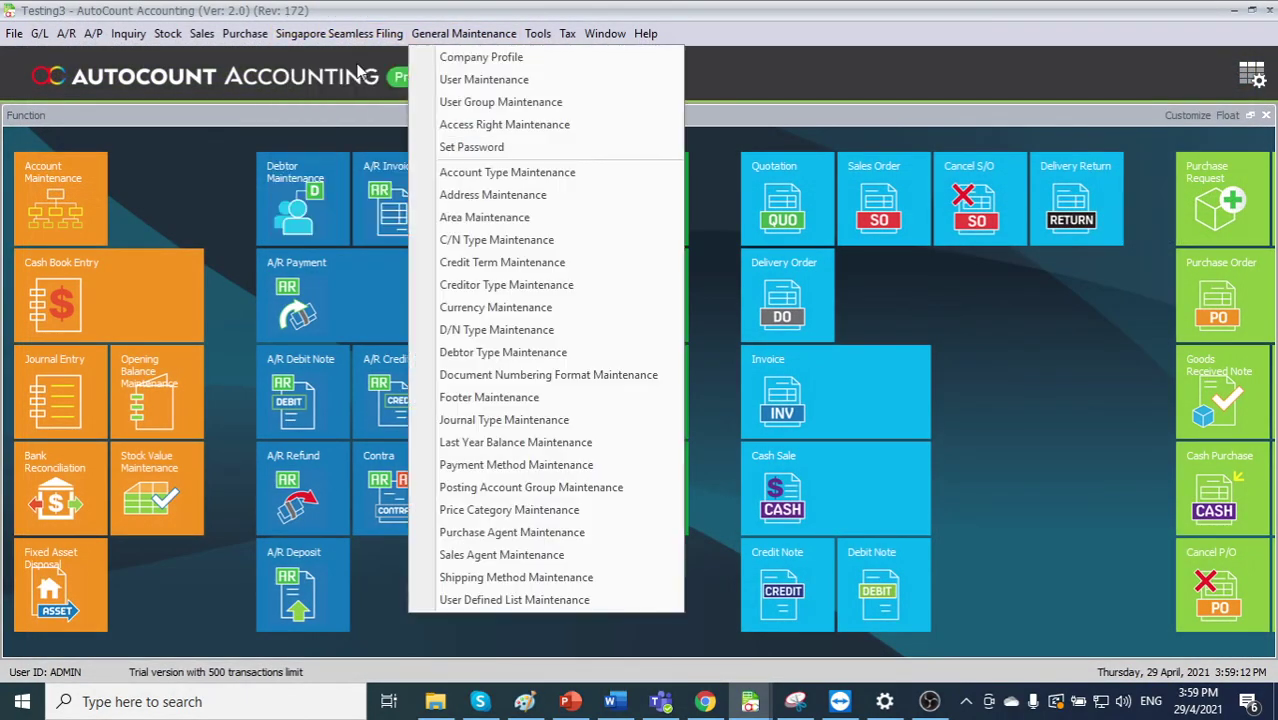
click(360, 57)
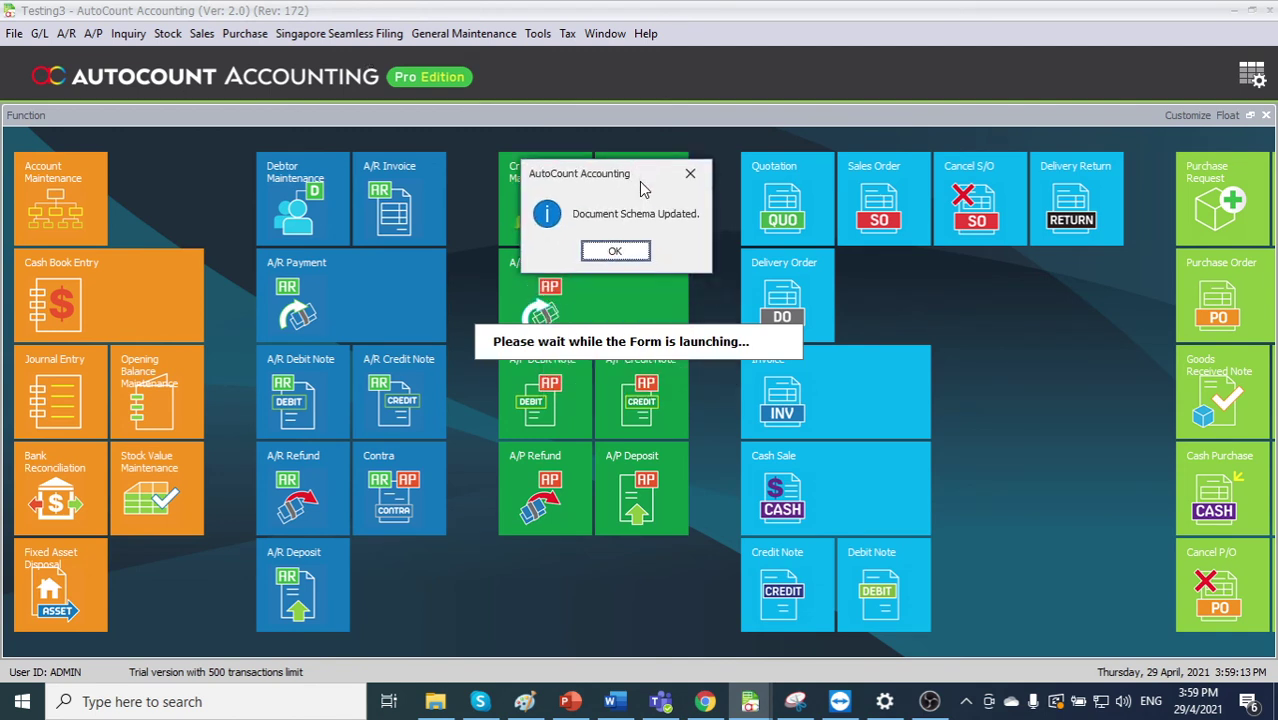
click(615, 252)
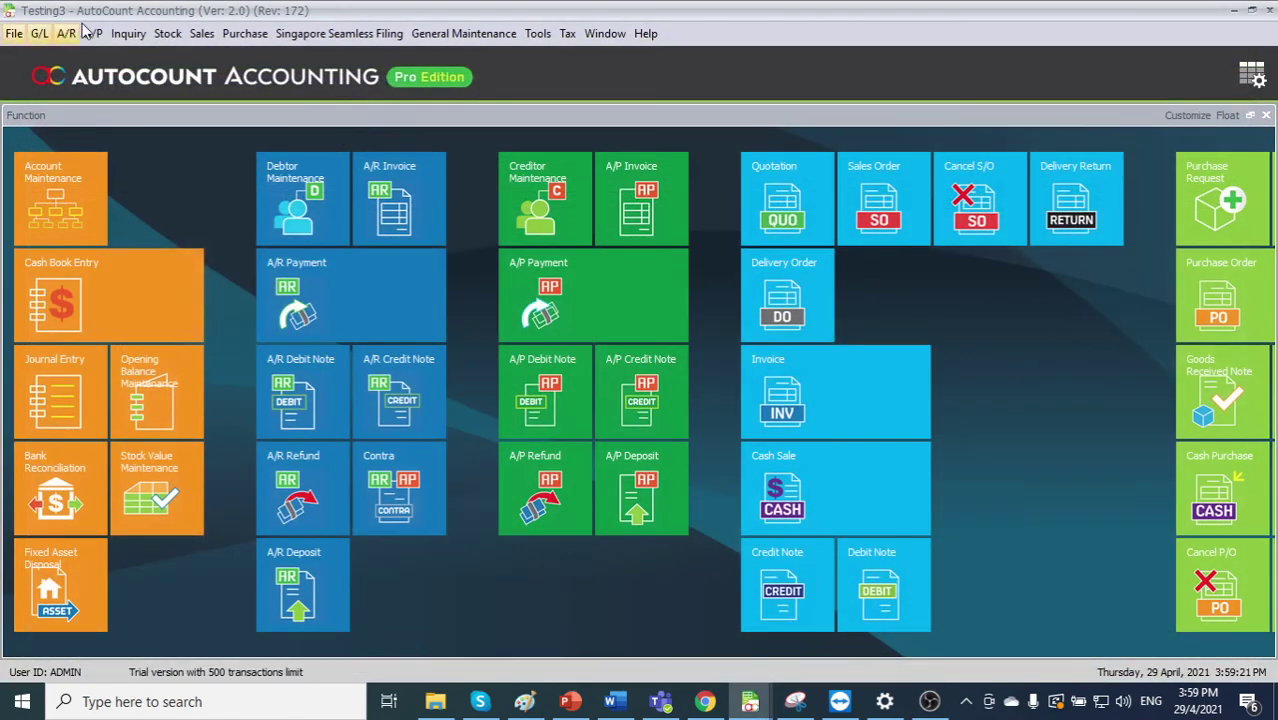
click(40, 33)
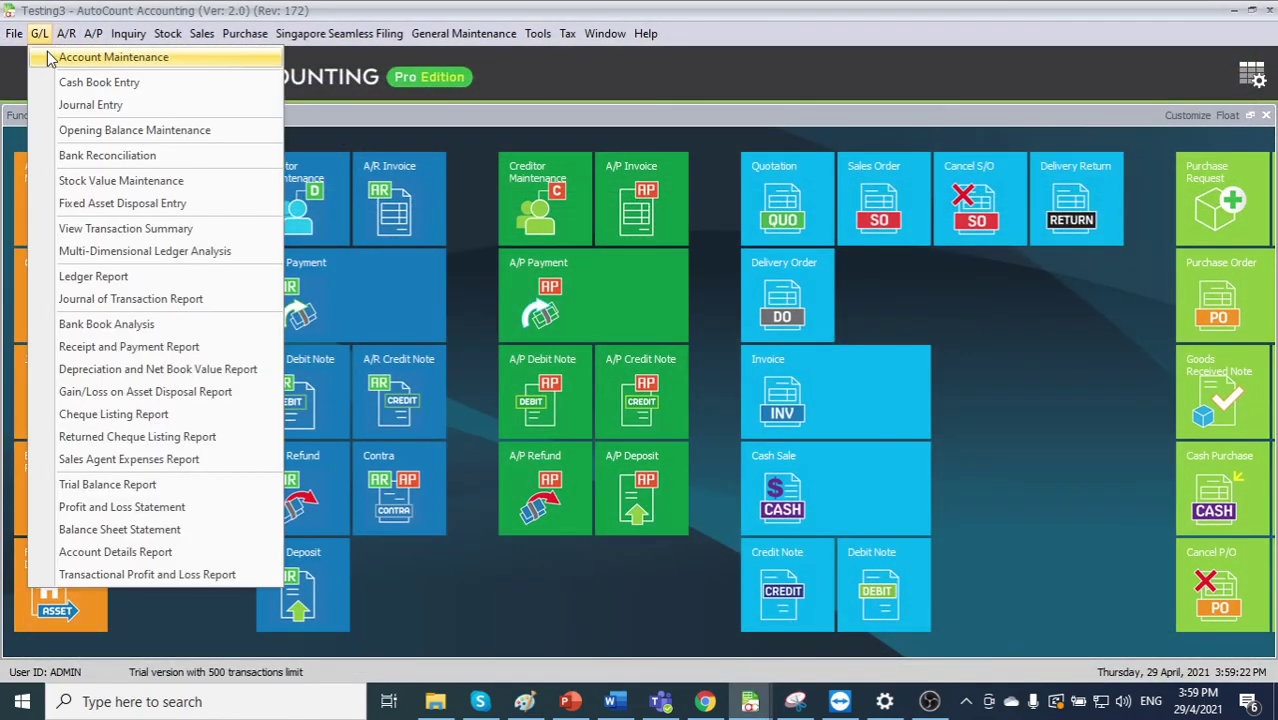
click(40, 54)
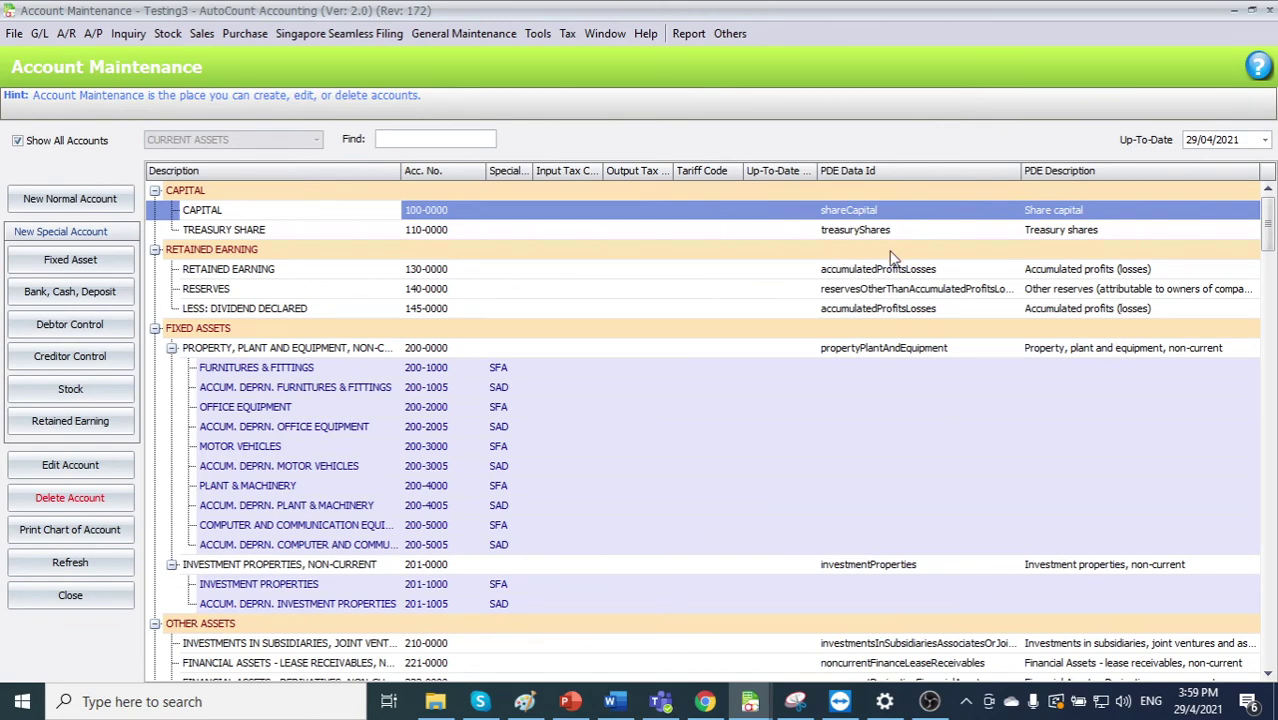
click(1269, 10)
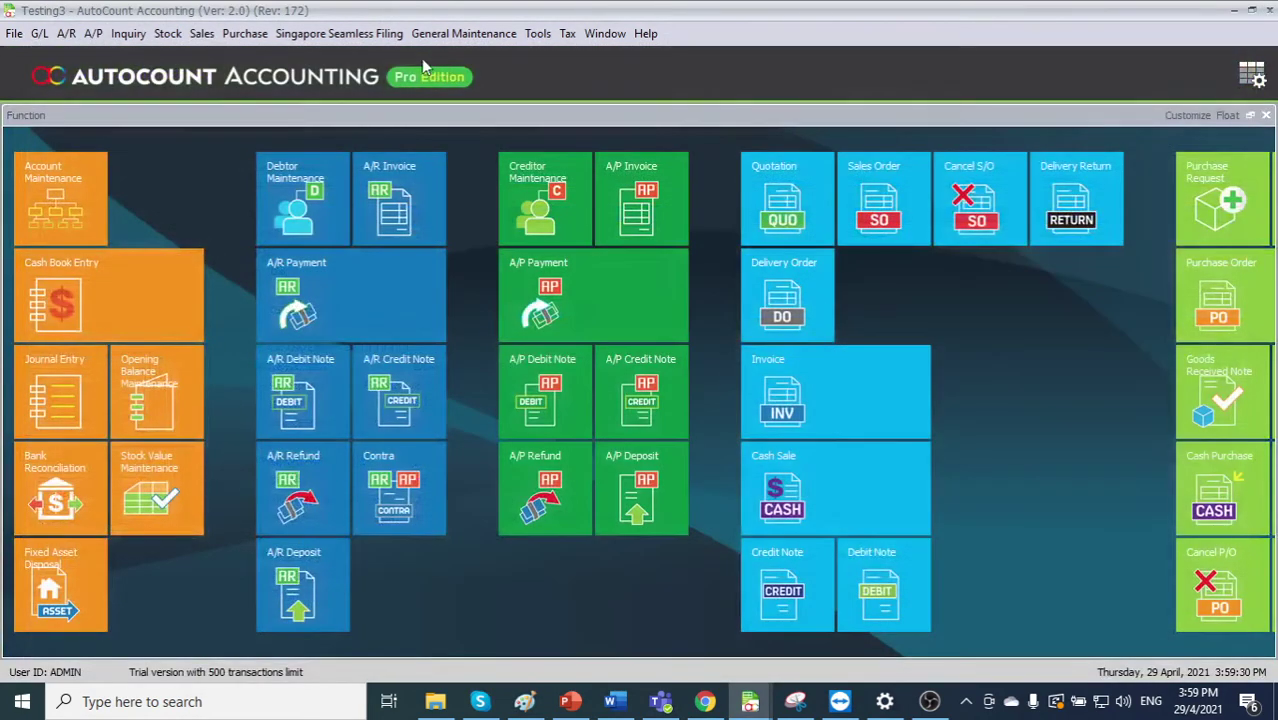
- Create and save mapping NEW PDE MAP (2021) for Fiscal Year 2020, then close the mapping window
click(362, 36)
click(368, 59)
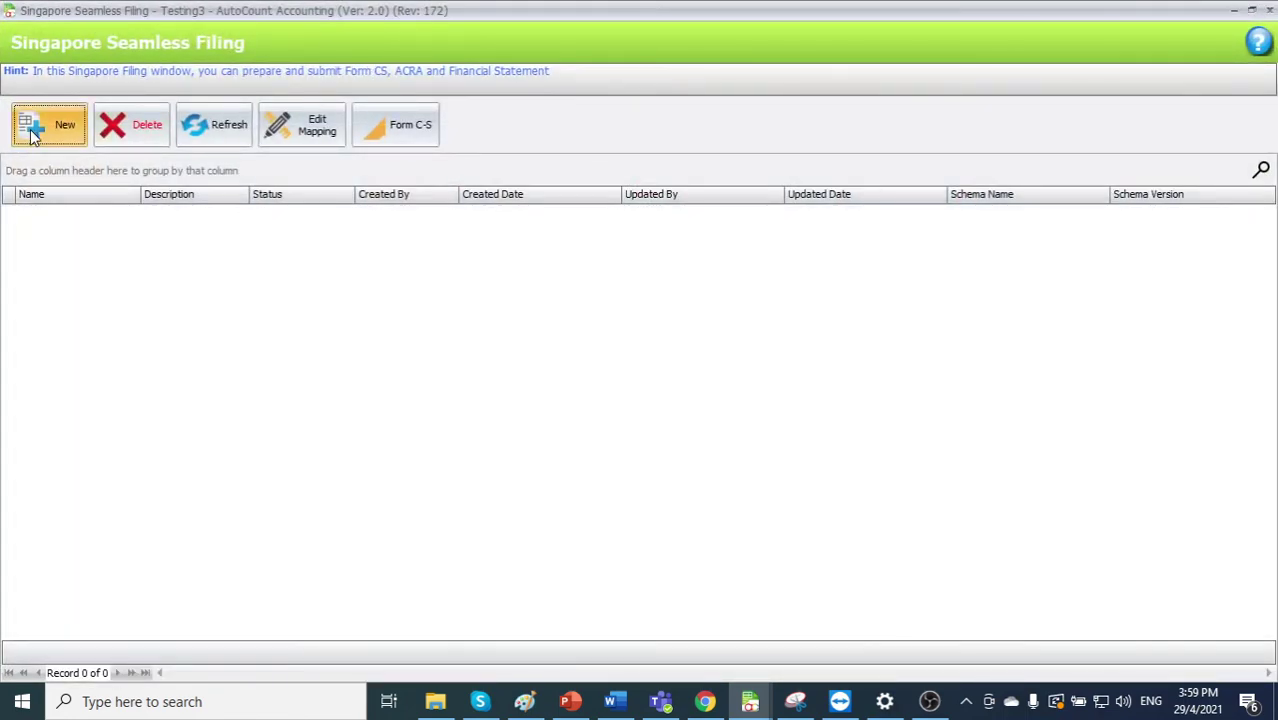
click(33, 130)
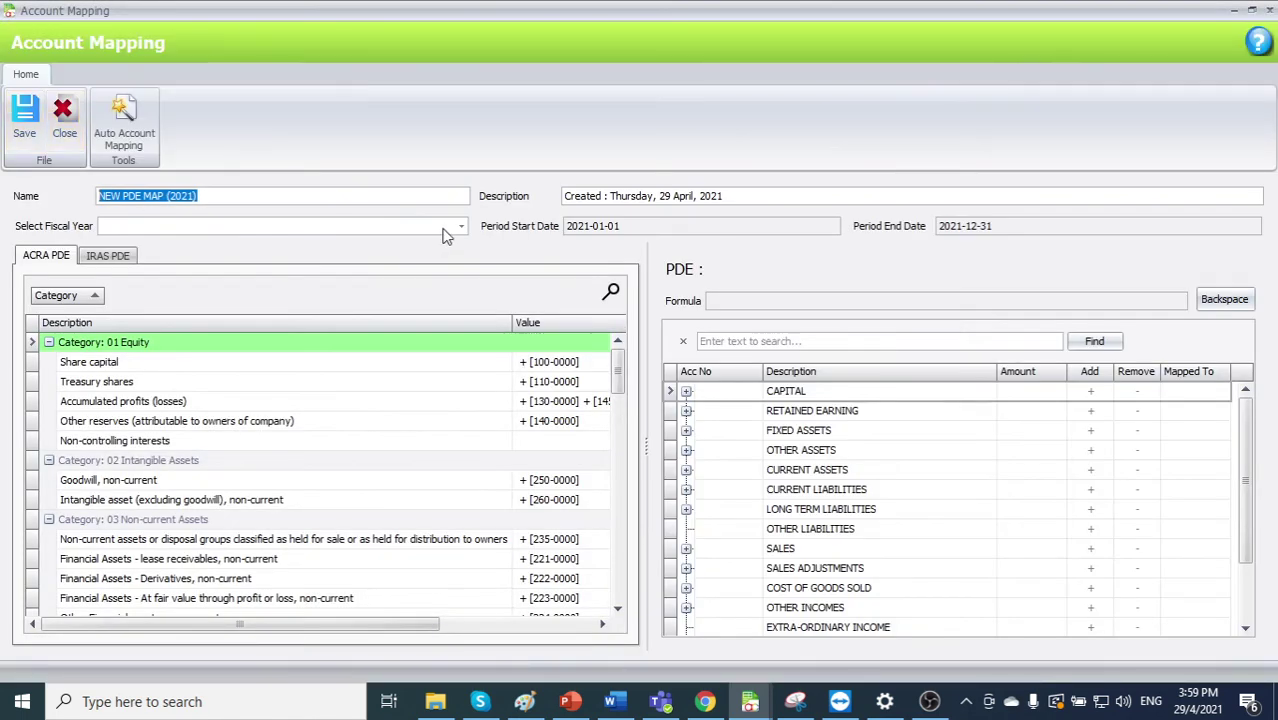
click(446, 233)
click(437, 262)
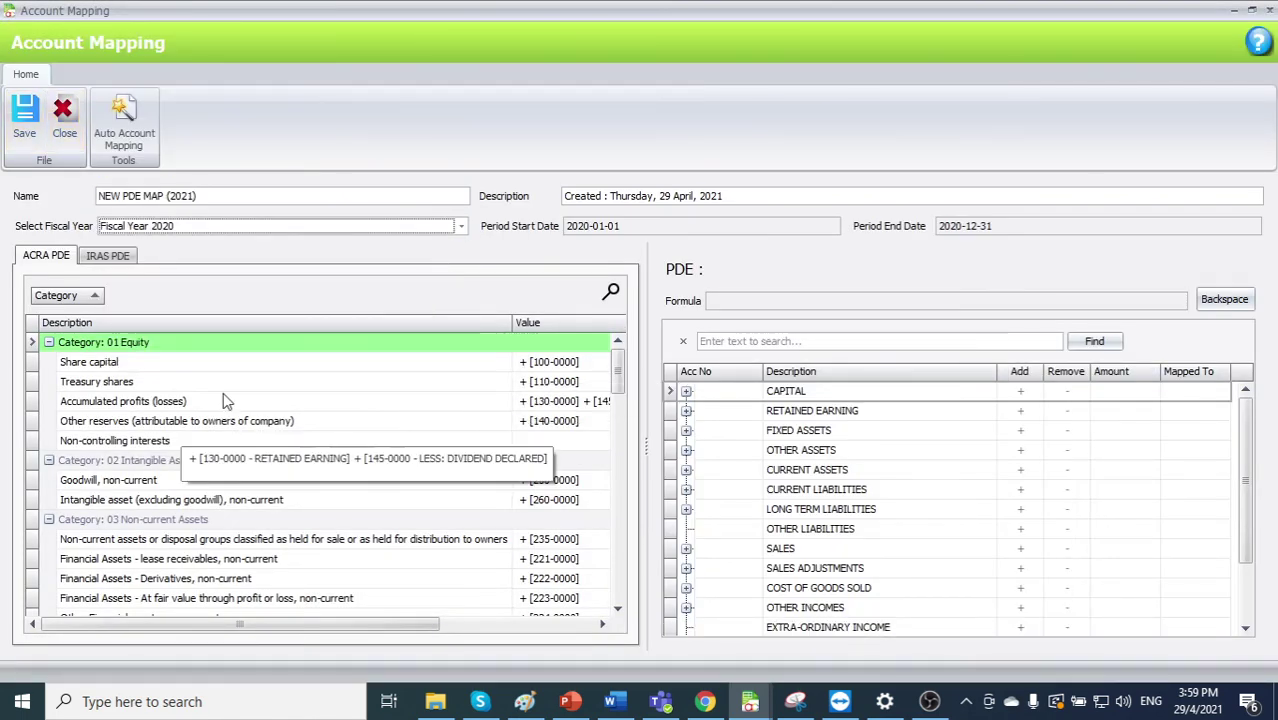
scroll(229, 401, down, 2)
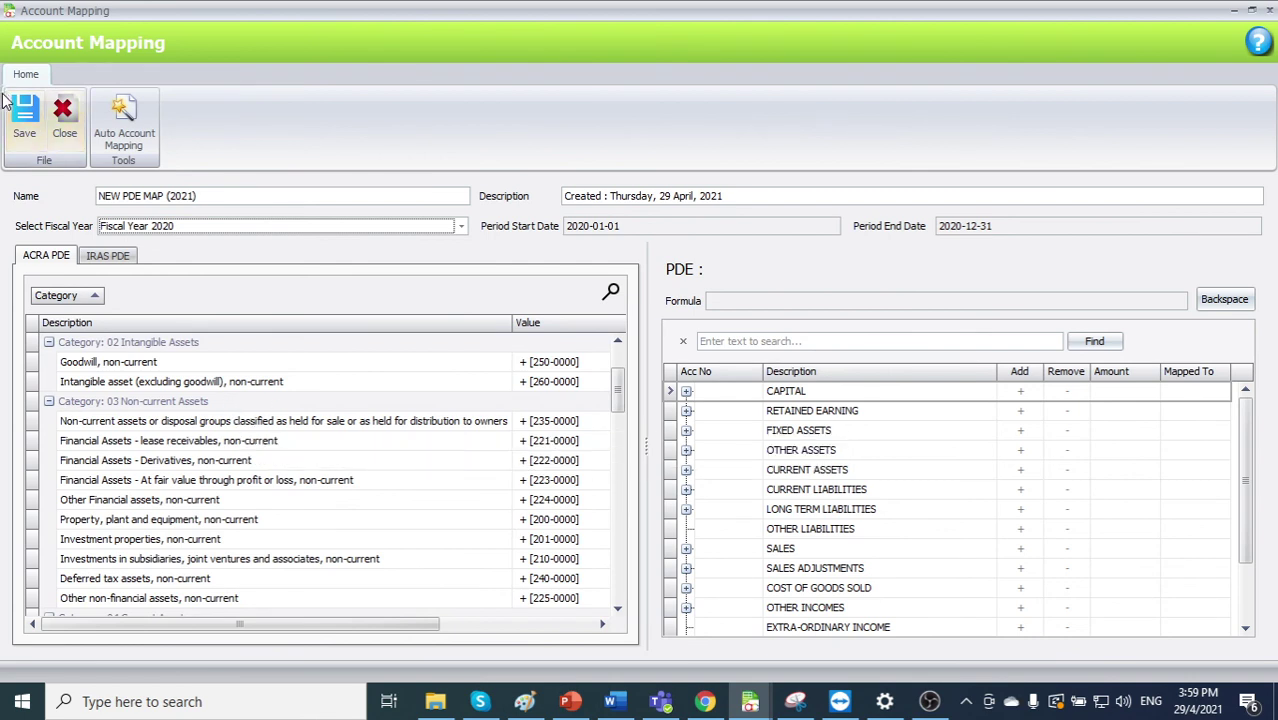
click(24, 113)
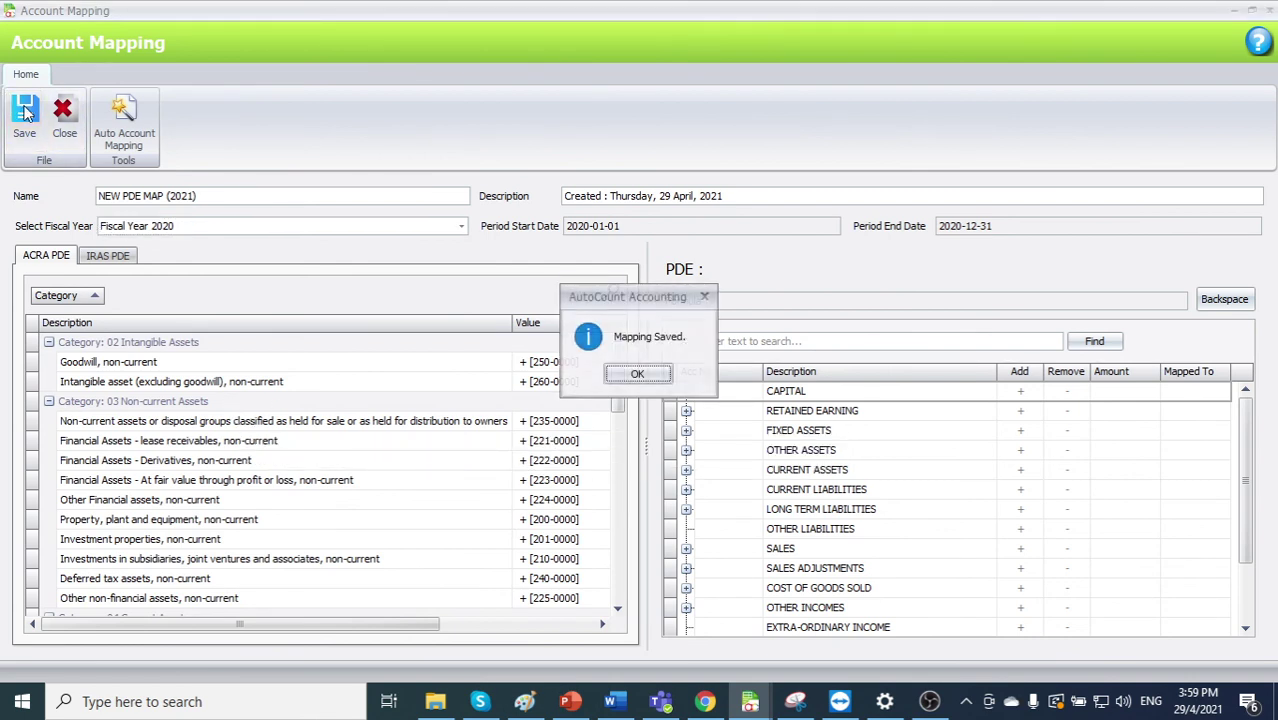
click(637, 374)
click(1270, 10)
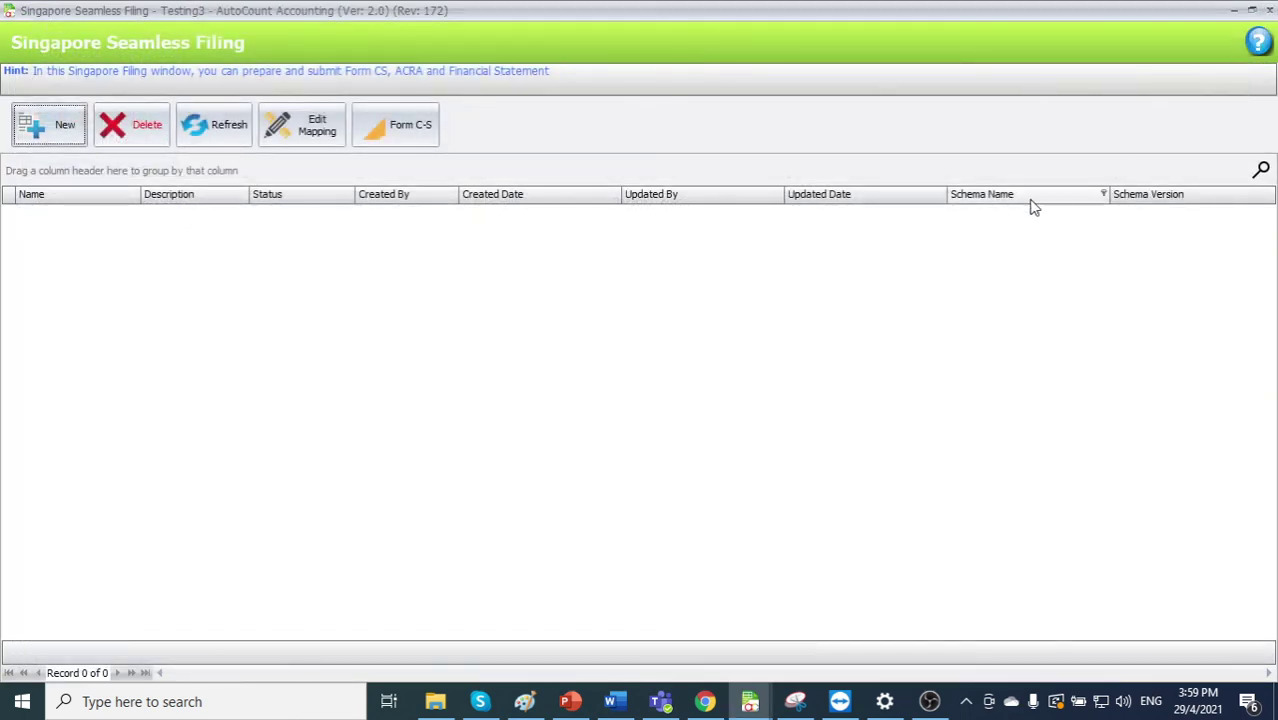